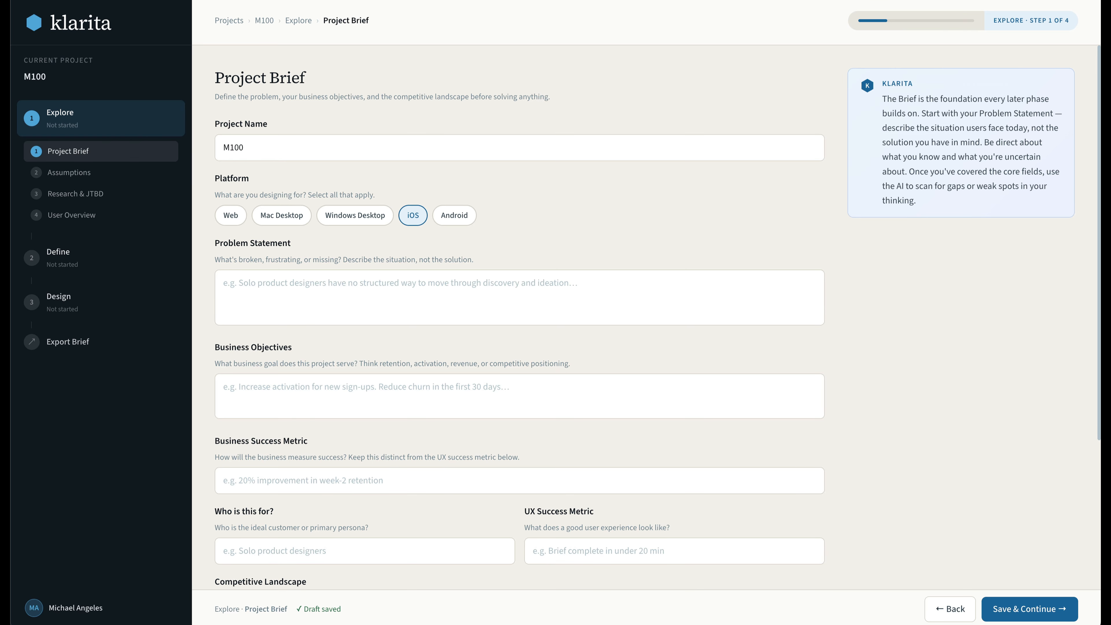
- Add Android as a platform and state the problem: people doing 100 day projects need a visual tool to track activity and stay motivated
left_click(455, 216)
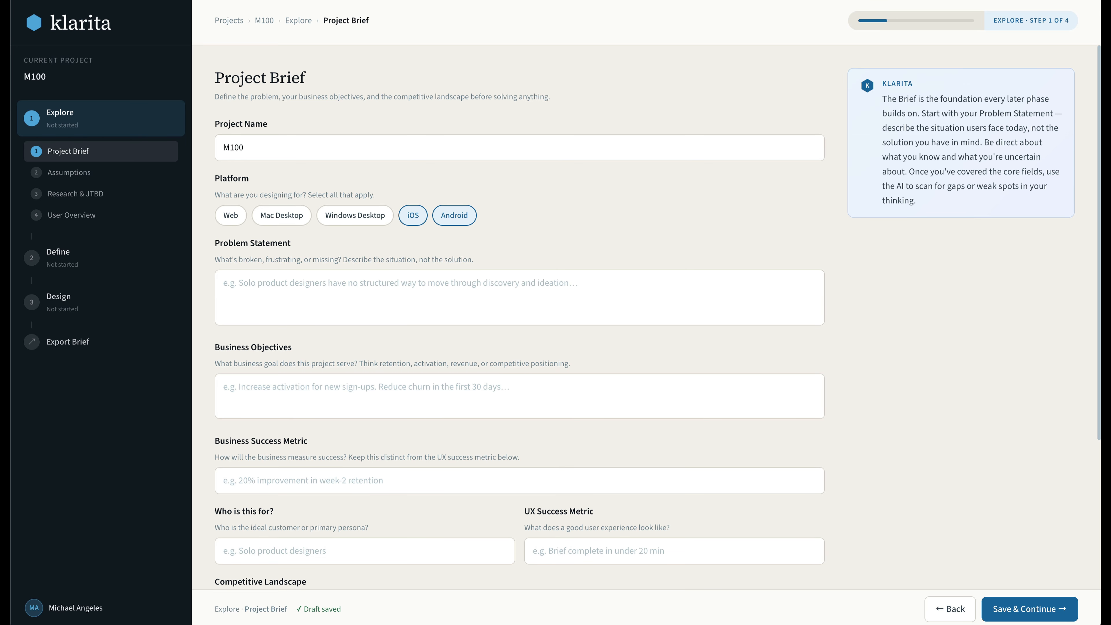
left_click(420, 292)
type("People doing 100 day projects need a visual too to track their activity and to stay motivated in order to complete")
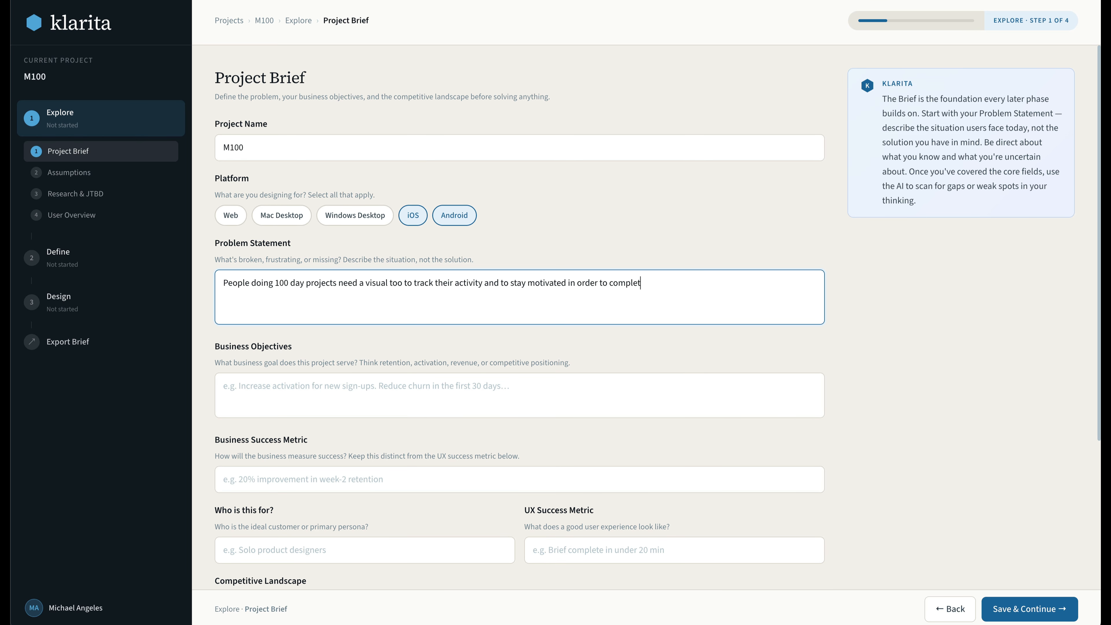
type("100 days.")
- Set the business objective to "Provide an engaging experience to help people complete 100 day projects and contribute to a community of people doing 100 day projects."
left_click(228, 386)
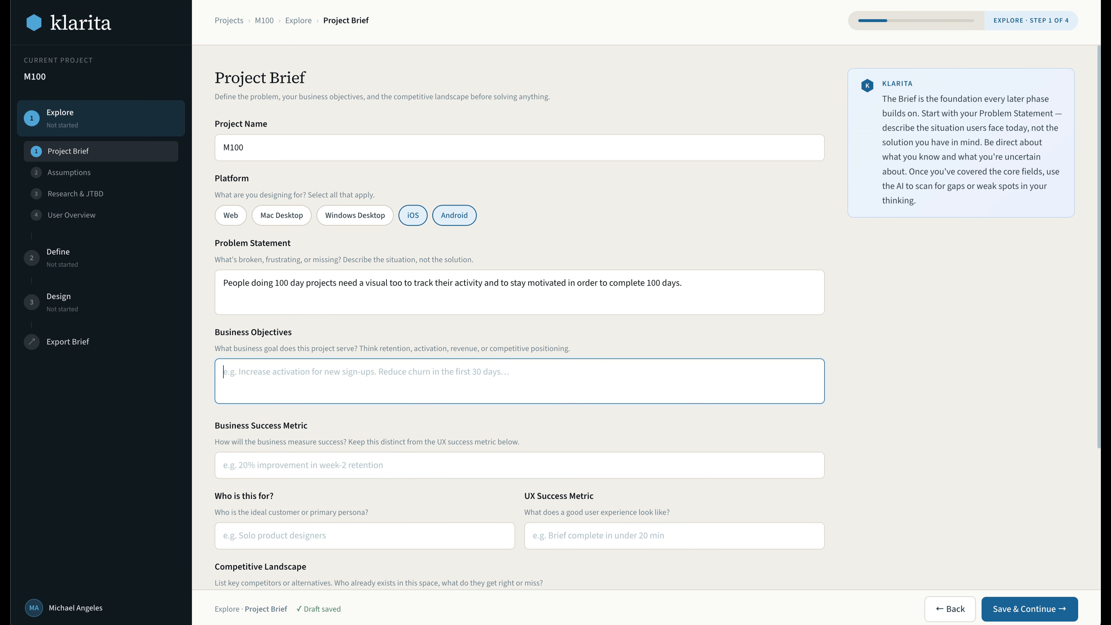
type("Provide an engaging experience to help people complete 100 day projects and contribute to a community of people doing 100 day p")
type("rojects.")
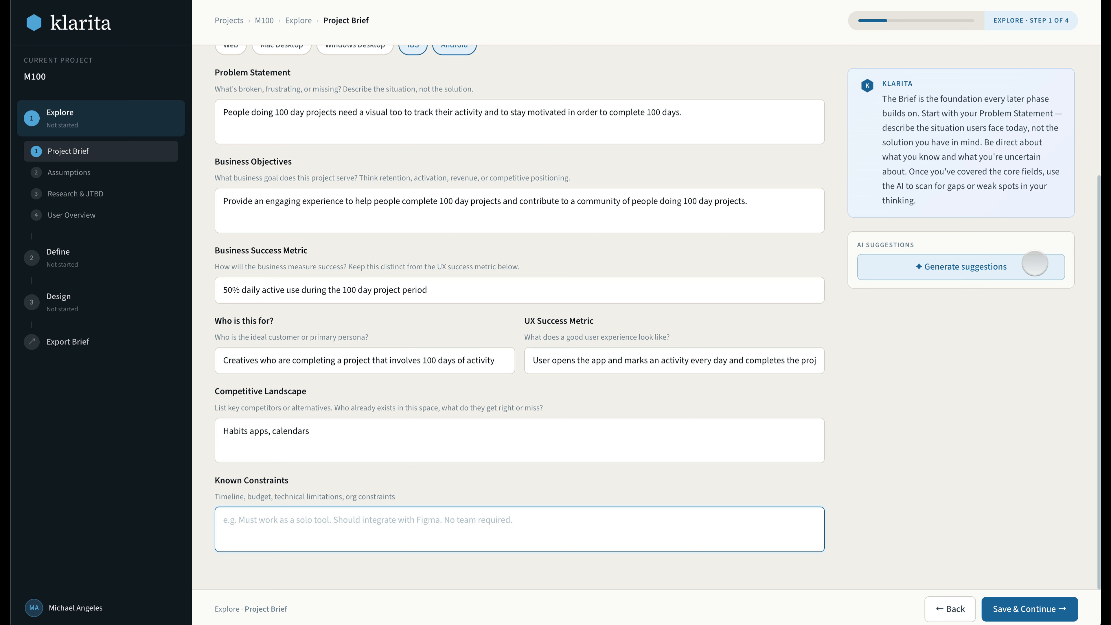
- Revise the UX success metric to "65% completion rate" using AI suggestions for the brief, and save the Project Brief
left_click(1039, 267)
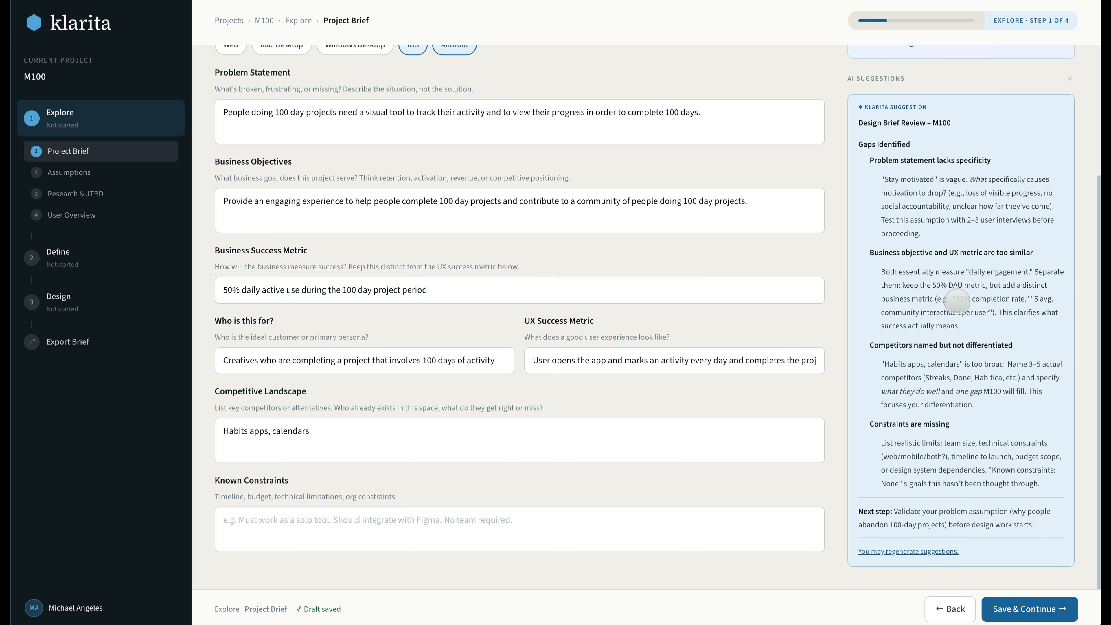
left_click_drag(957, 299, 1026, 304)
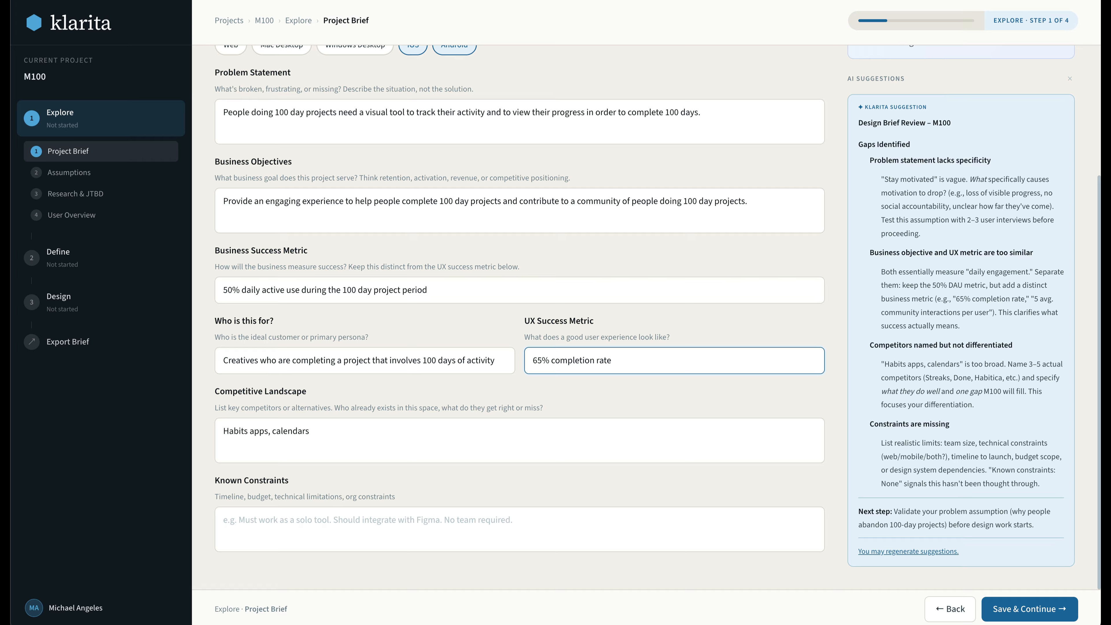
key("Tab")
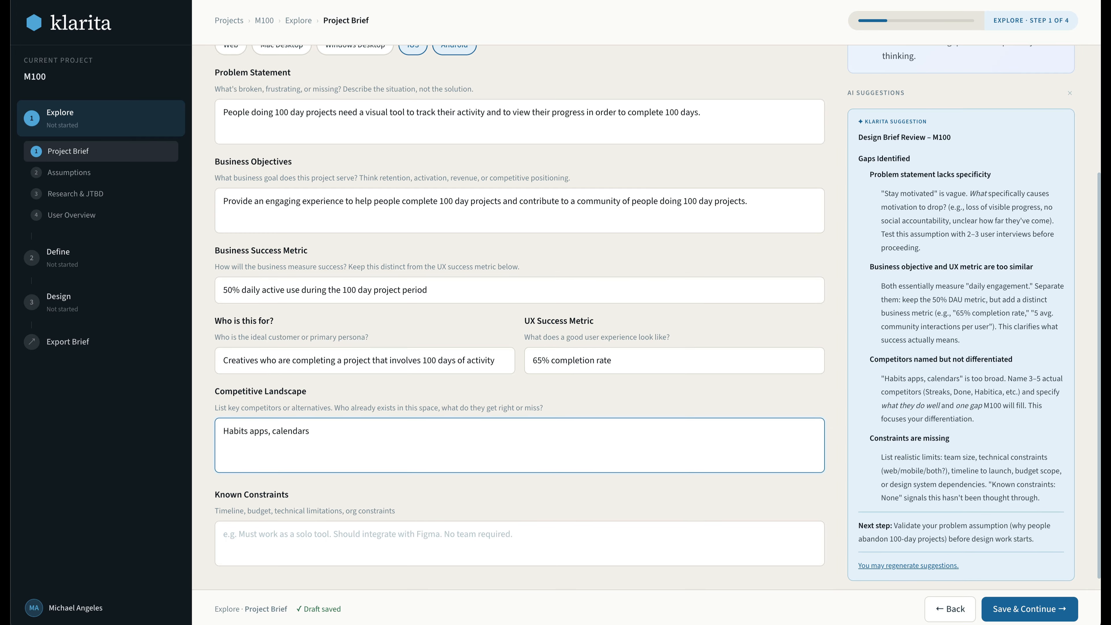
left_click(1052, 612)
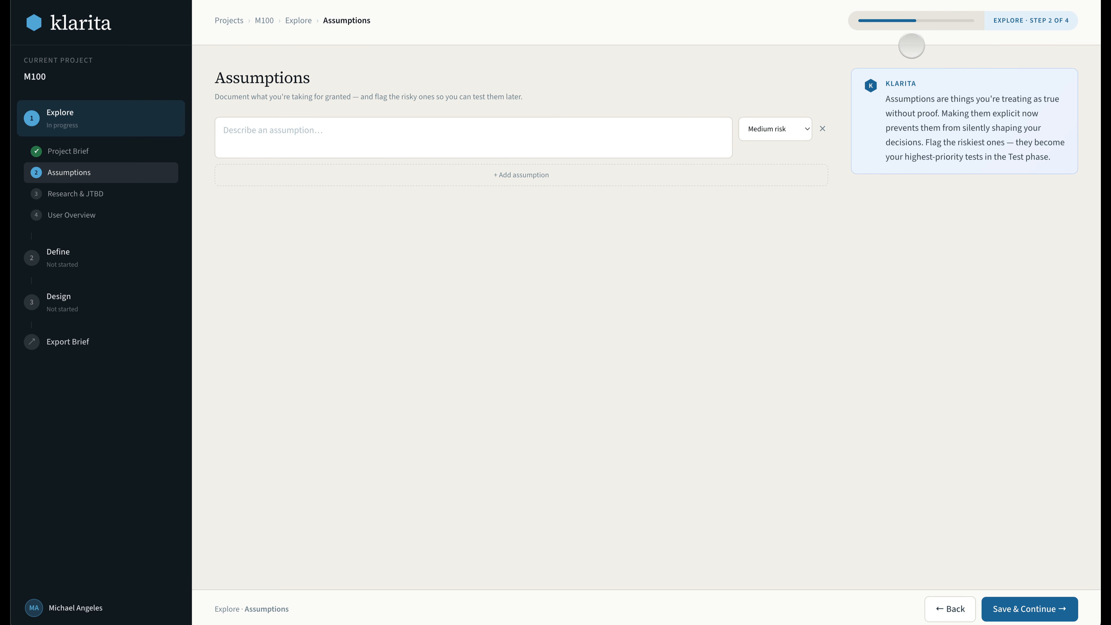
- Document two medium-risk assumptions, about familiarity with the 100 day project concept and engagement in the 100dayproject community via Instagram hashtags, and save them
left_click(350, 130)
type("Us")
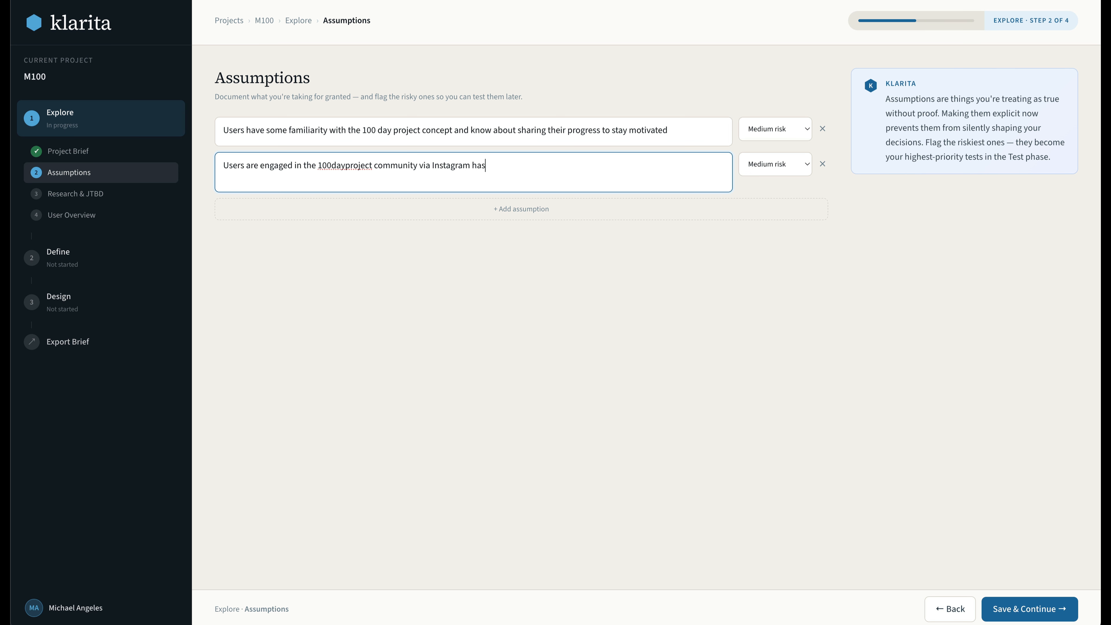
type("htags")
left_click(1032, 611)
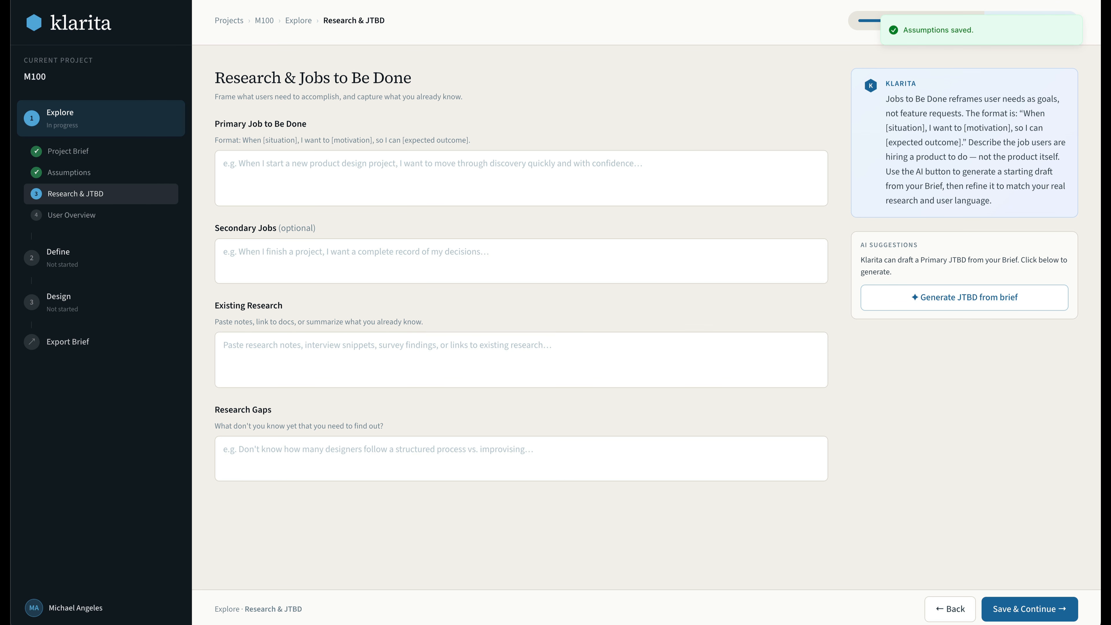
- Generate a JTBD from the brief and describe the primary job as seeing visual progress and celebrating small wins when motivation fades halfway
left_click(964, 297)
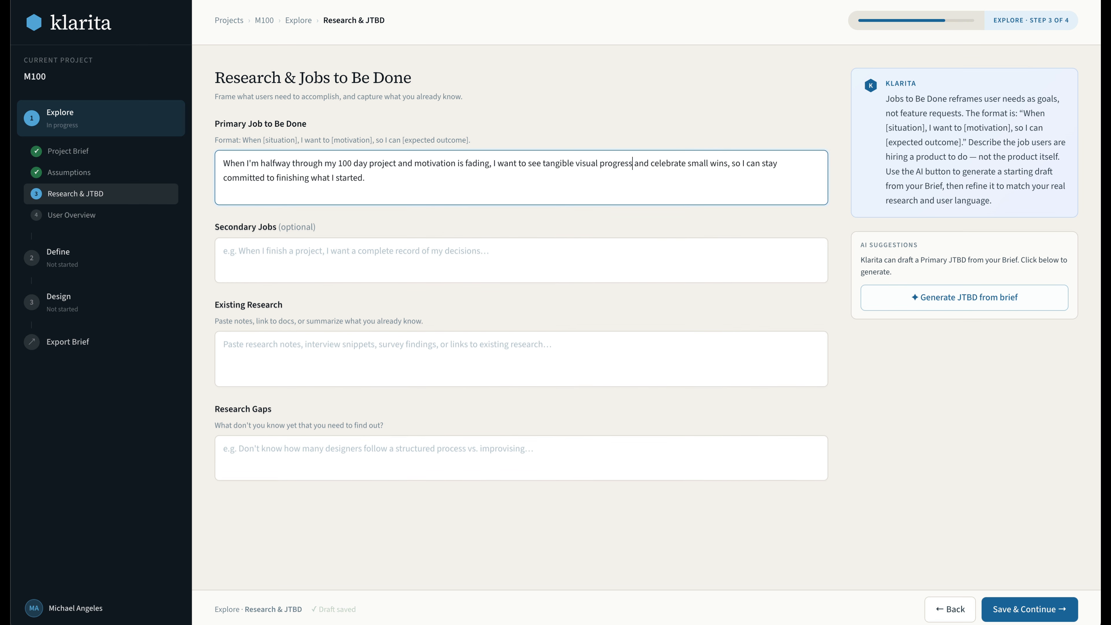
key("ctrl+Right")
key("ctrl+Right")
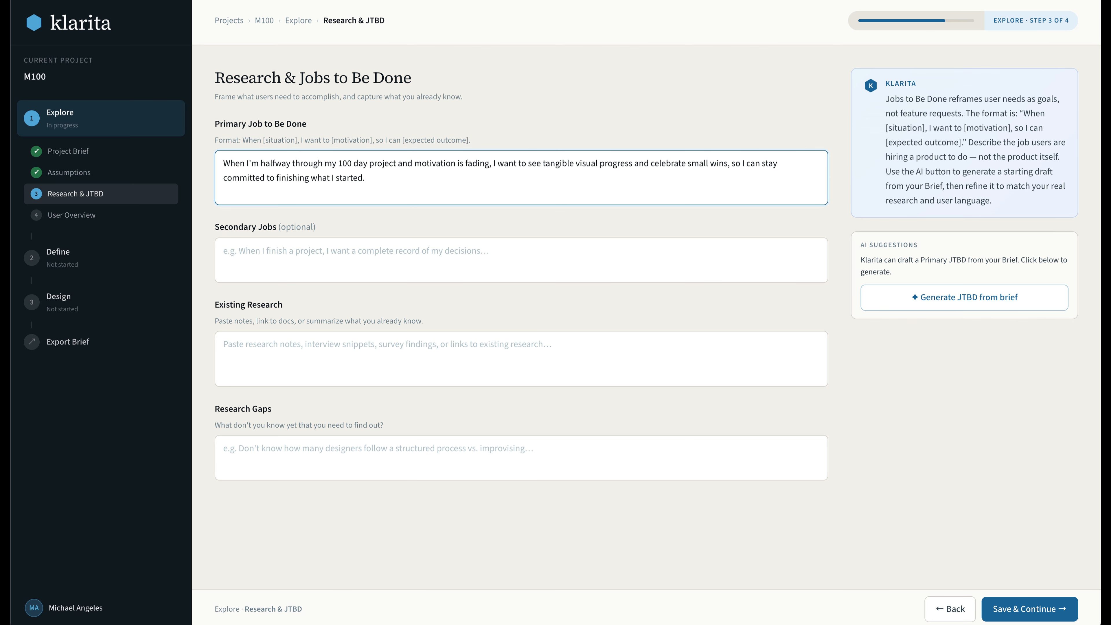
left_click(356, 252)
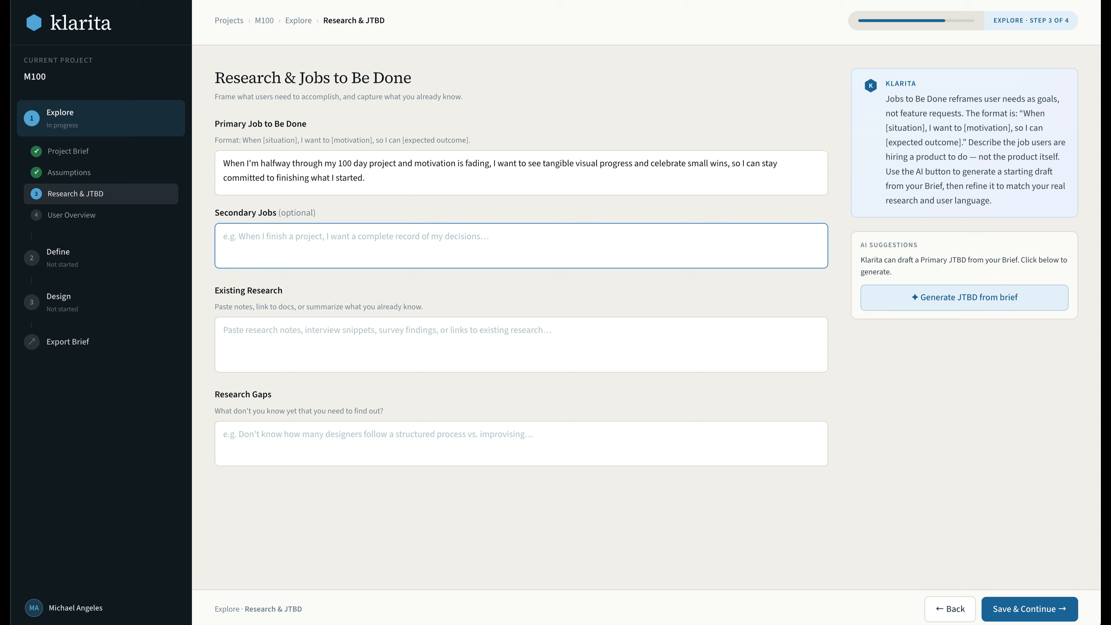
left_click(970, 304)
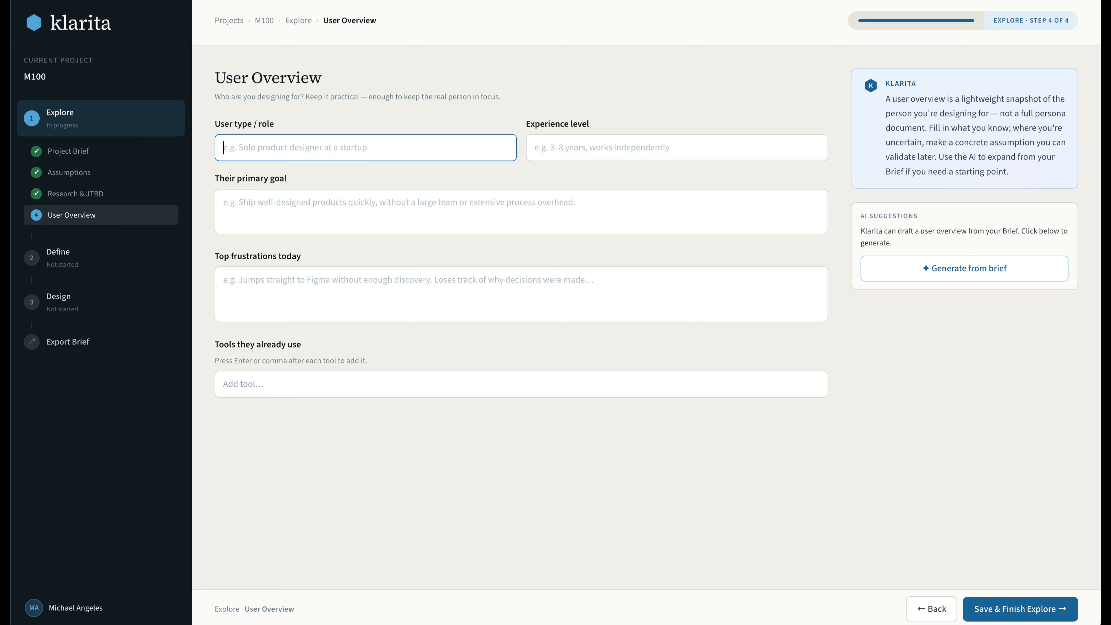
- Describe the user in the User Overview with the role "Person learning to draw" and the experience level "beginner"
type("Person learning to dra")
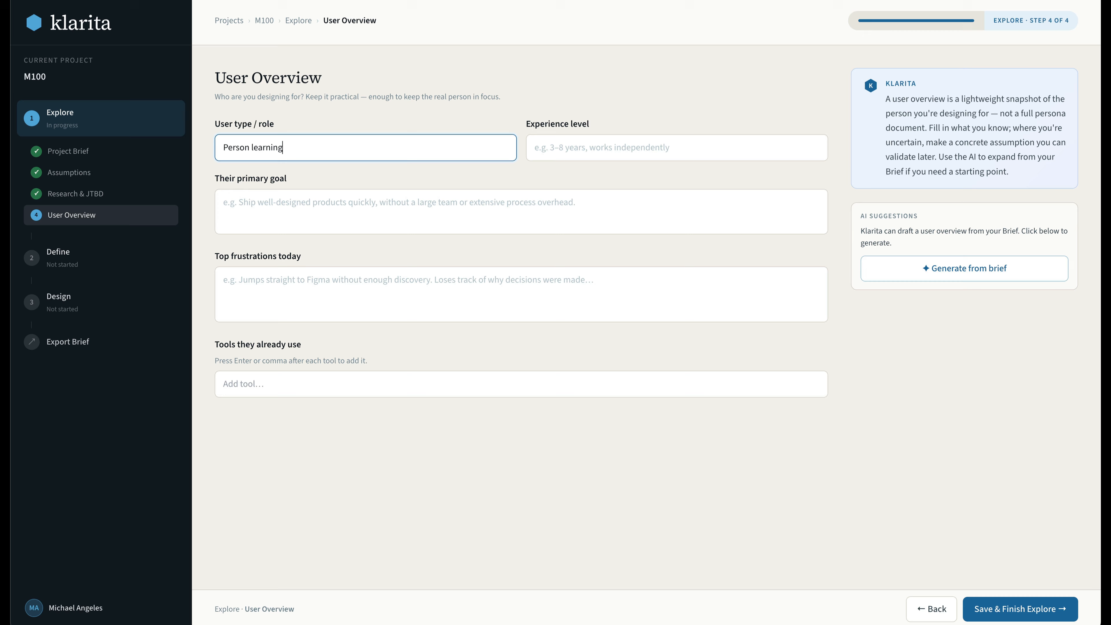
type("w")
key("Tab")
type("beginner")
key("Tab")
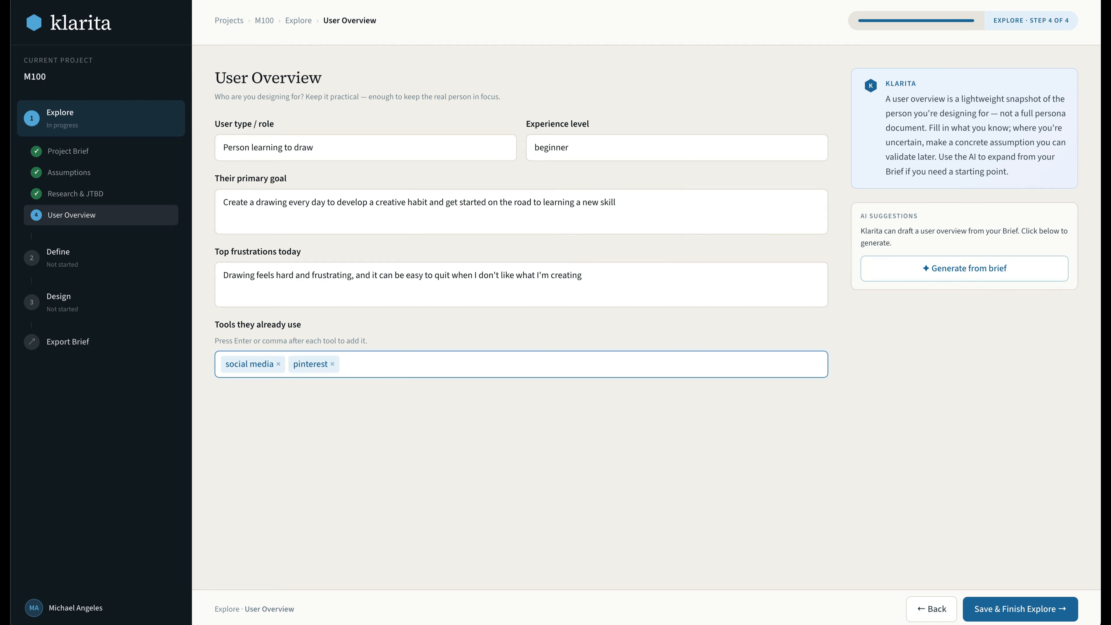
- Extend the user's primary goal with the AI-generated statement about seeing progress at a glance, and finish the Explore phase
left_click(991, 275)
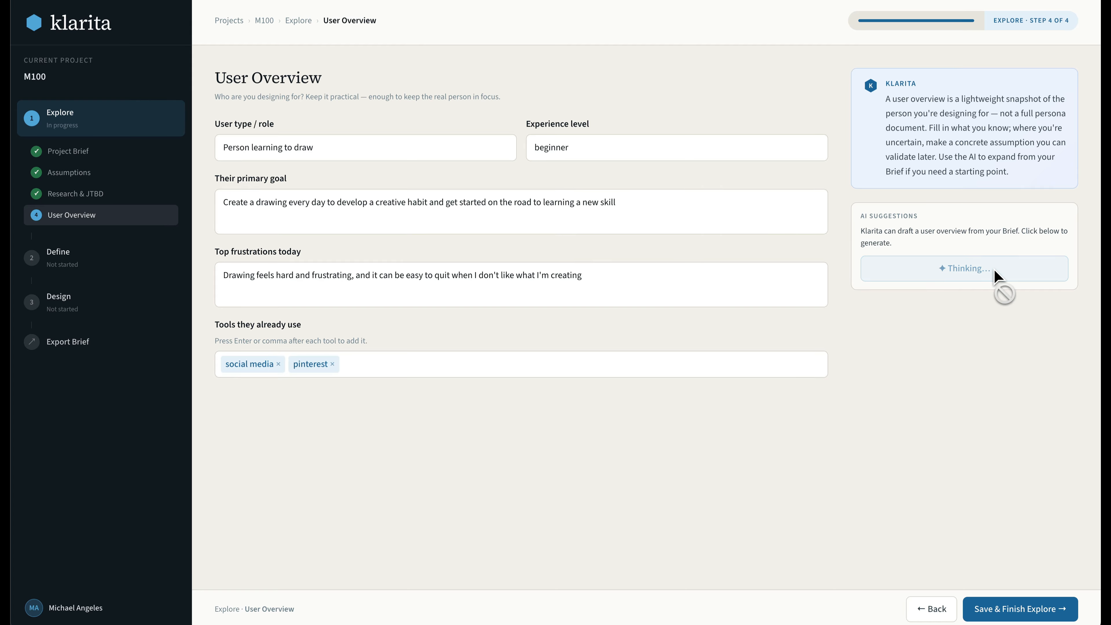
scroll(647, 317, "down", 2)
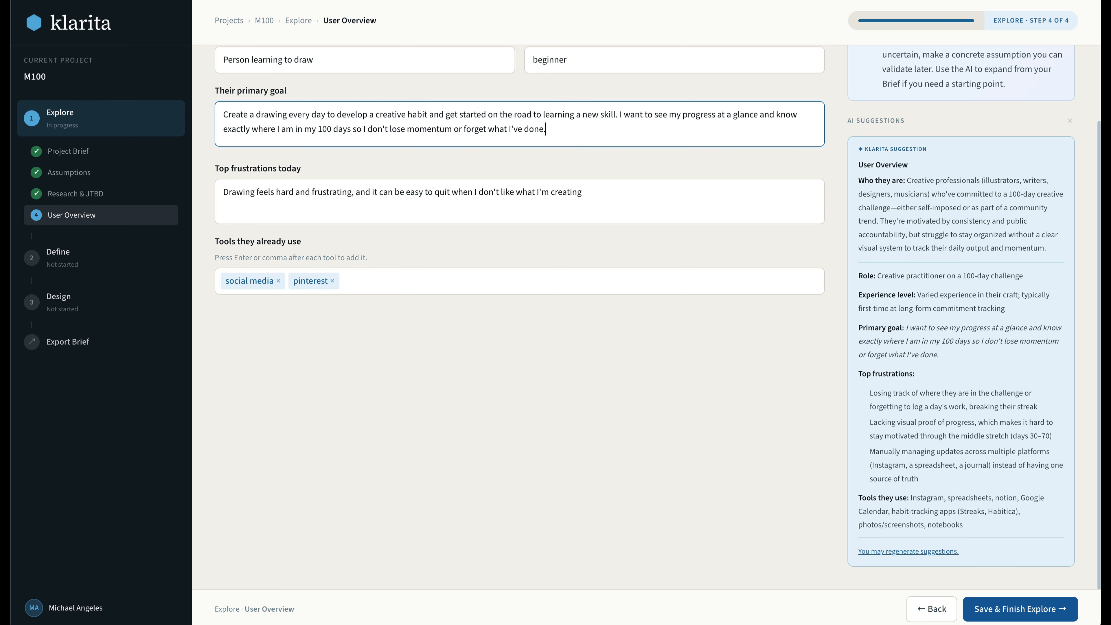
left_click(1020, 609)
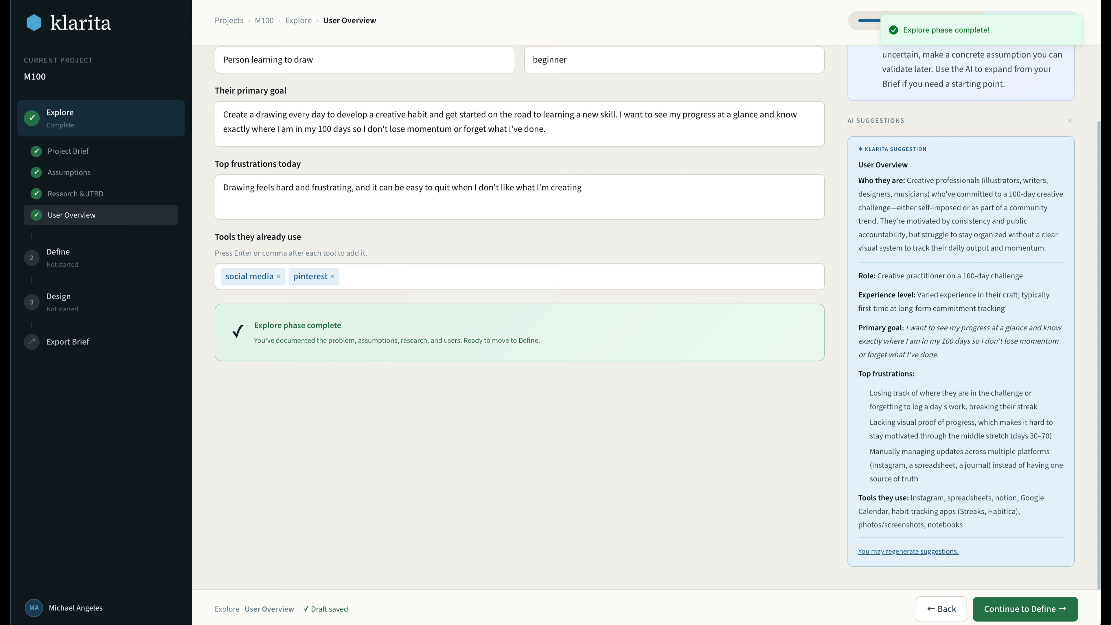
- Start the Define phase and add the journey "Start a new project" with the steps "Give the project a name" and "Describe the project"
left_click(1025, 608)
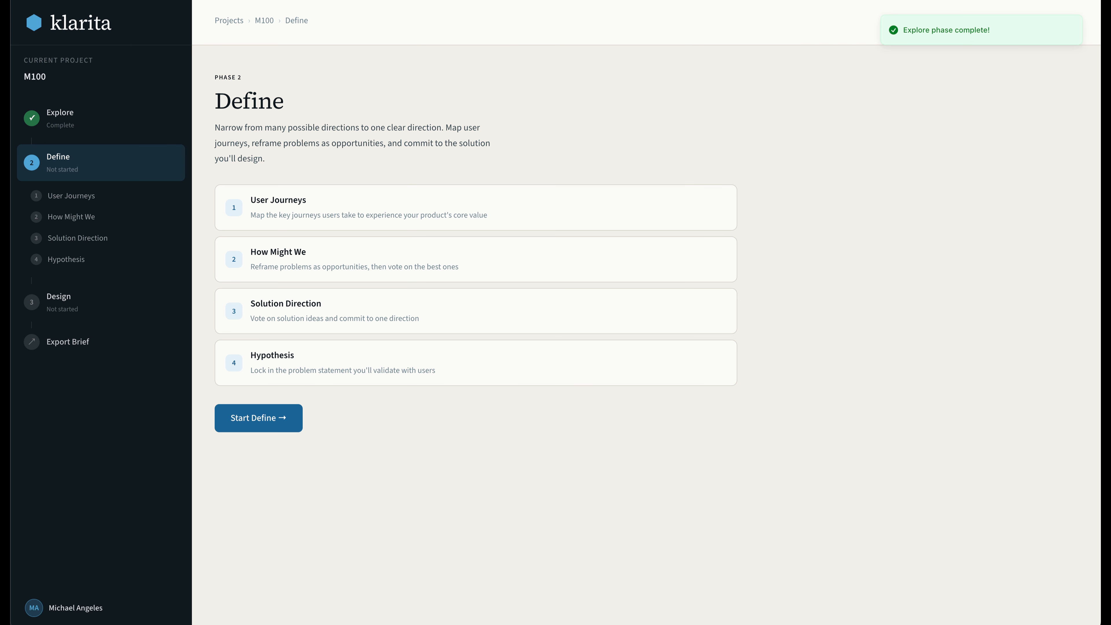
left_click(259, 419)
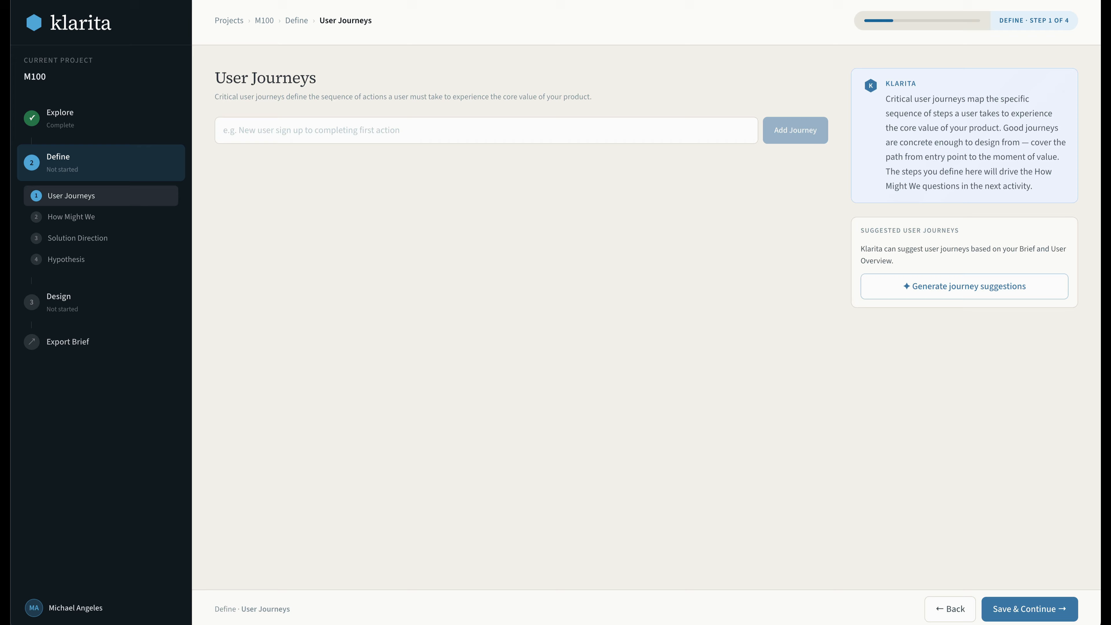
type("Start a new project")
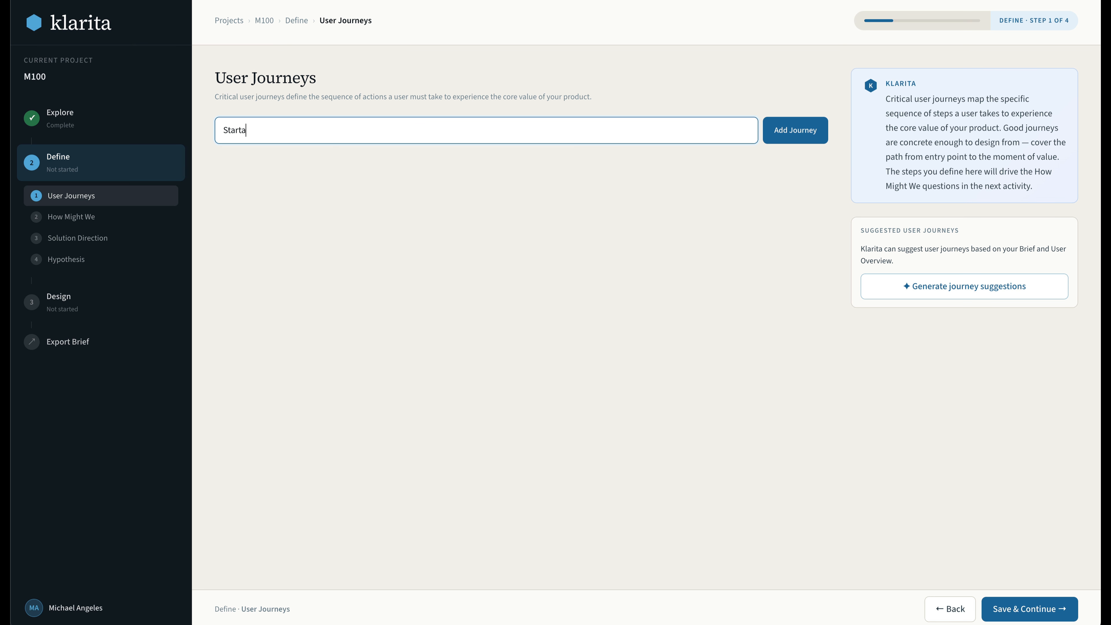
key("Return")
type("Give the project a name")
key("Return")
type("D")
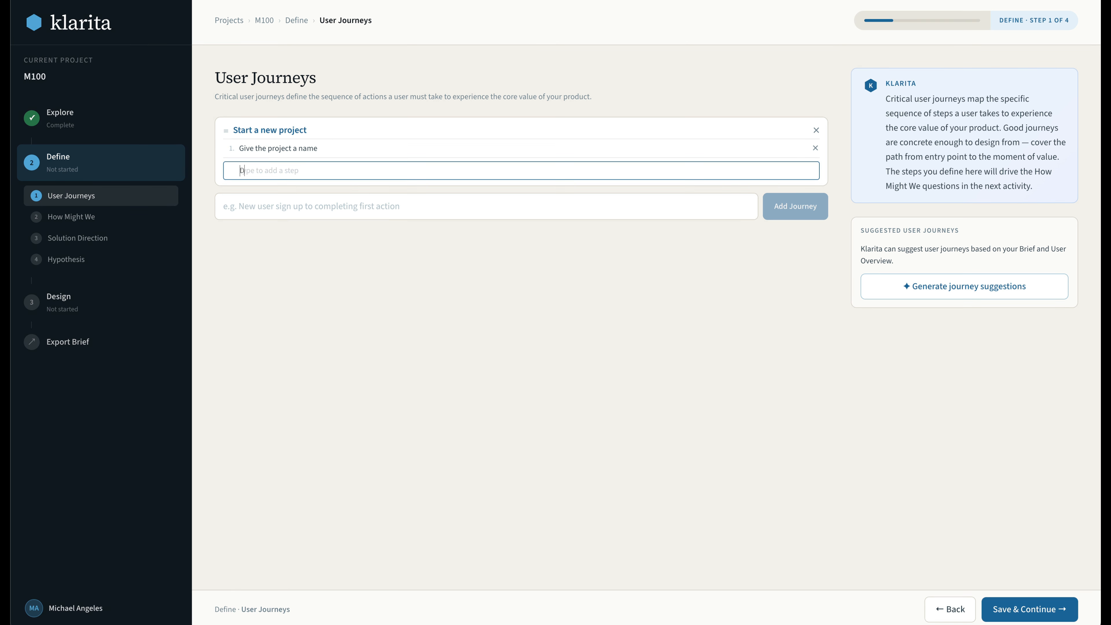
type("escribe the project")
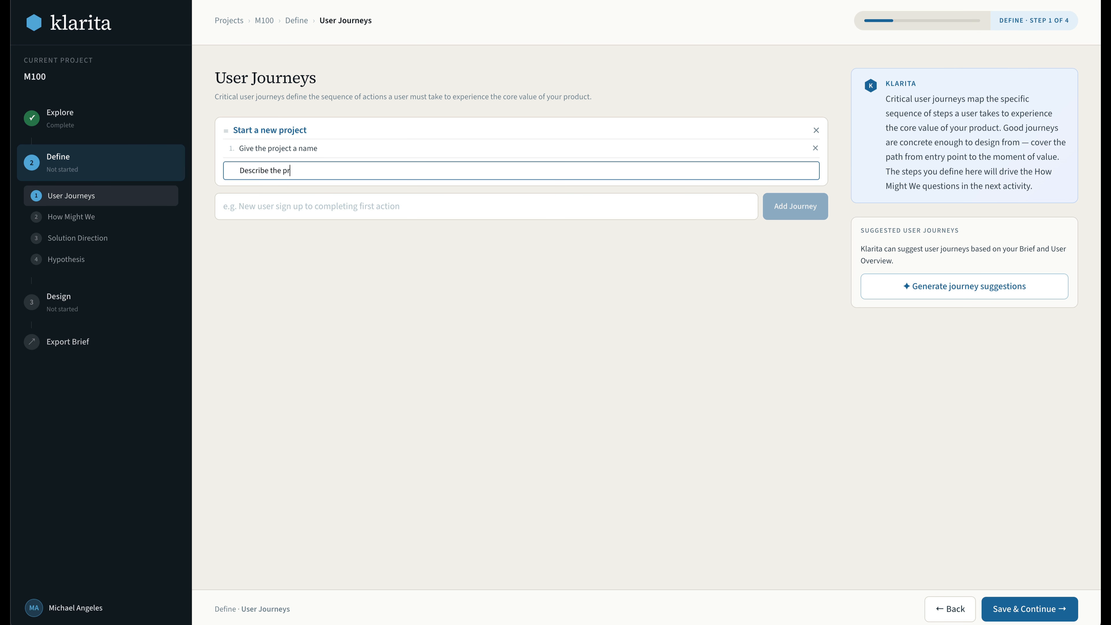
key("Return")
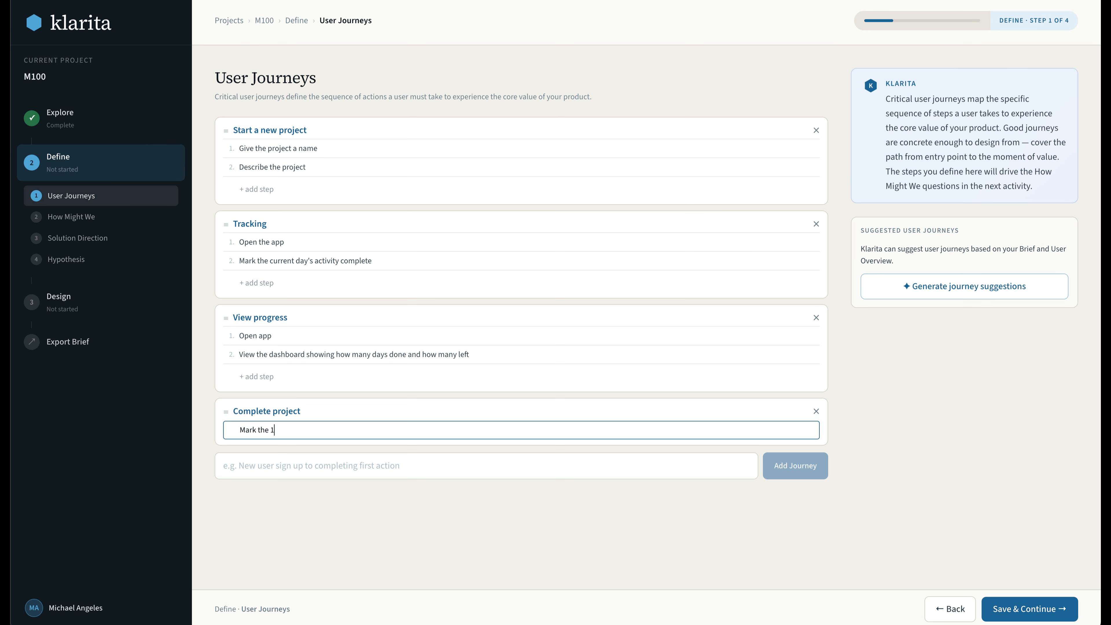
- Add the steps "Mark the 100th day" and "Celebrate!" to the Complete project journey and save the user journeys
type("00th day")
key("Return")
type("Cele")
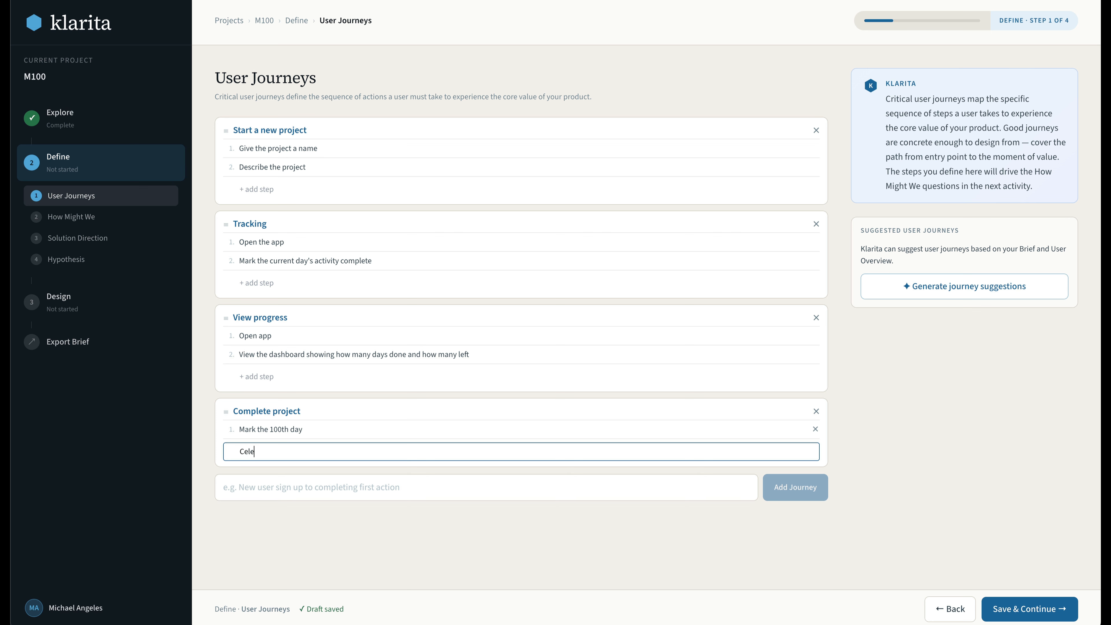
type("brate!")
key("Return")
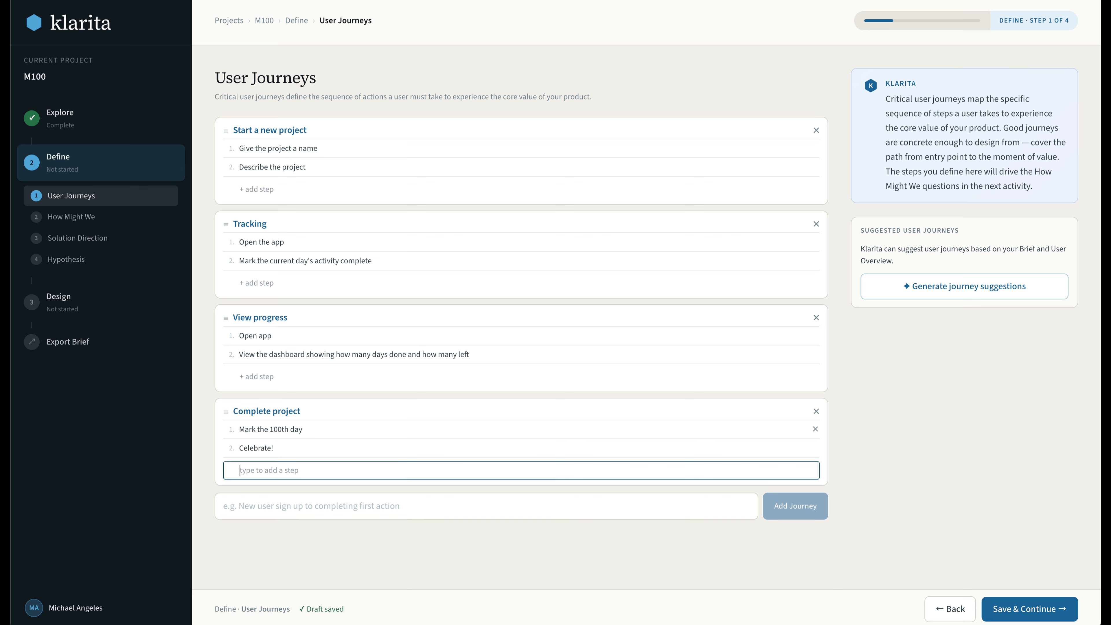
left_click(1042, 609)
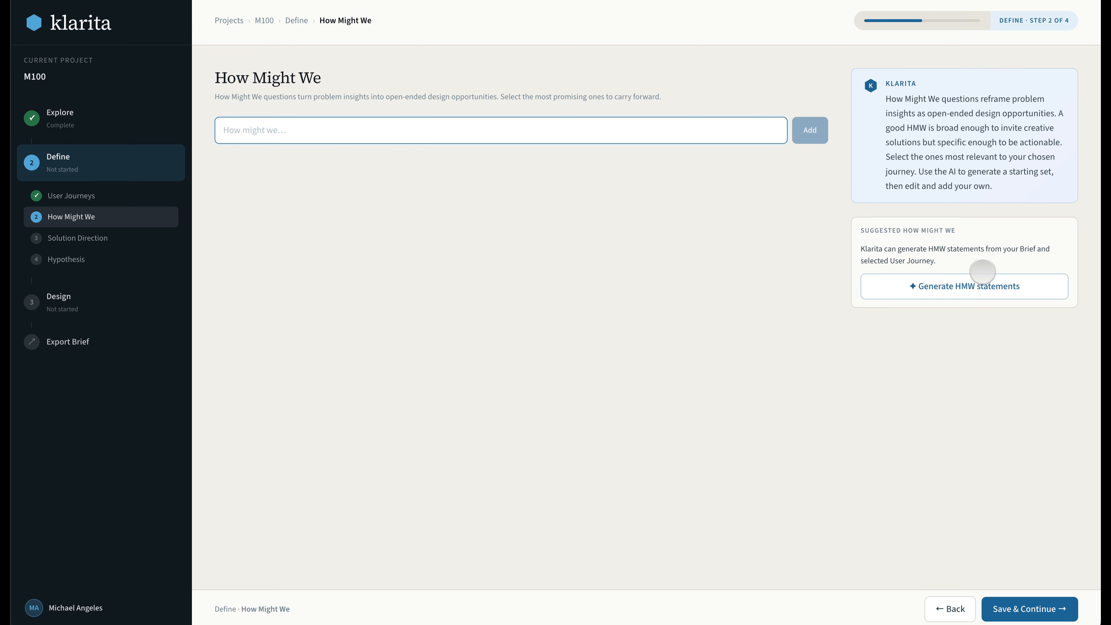
- Generate How Might We statements, and select and save the ones on visible progress, meaningful milestones and articulating the project clearly at the start
left_click(977, 286)
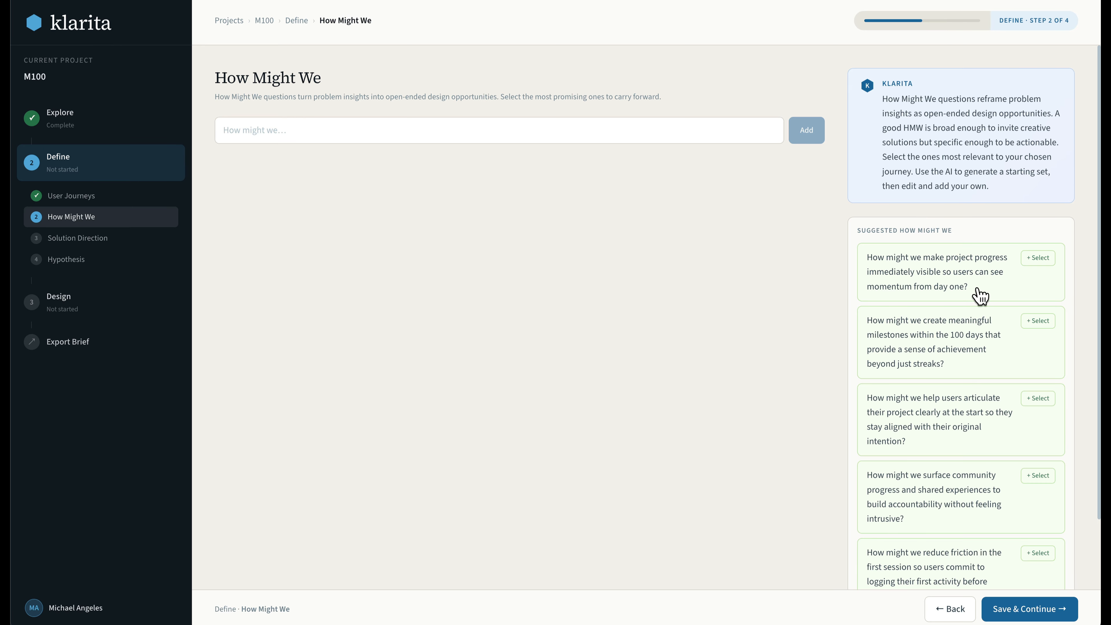
left_click(1041, 258)
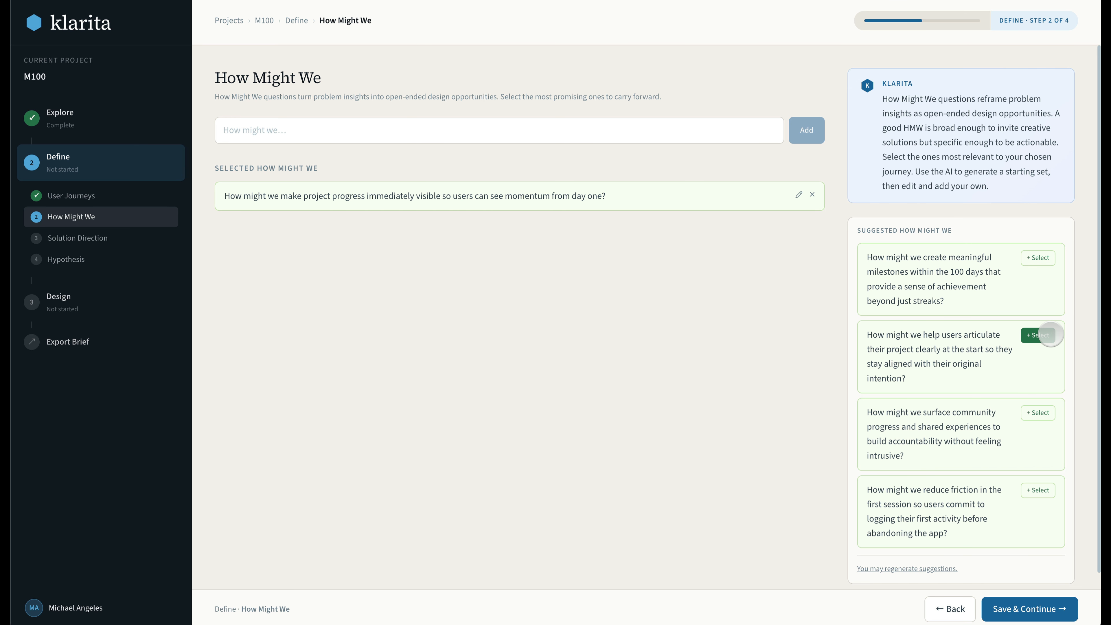
left_click(1050, 258)
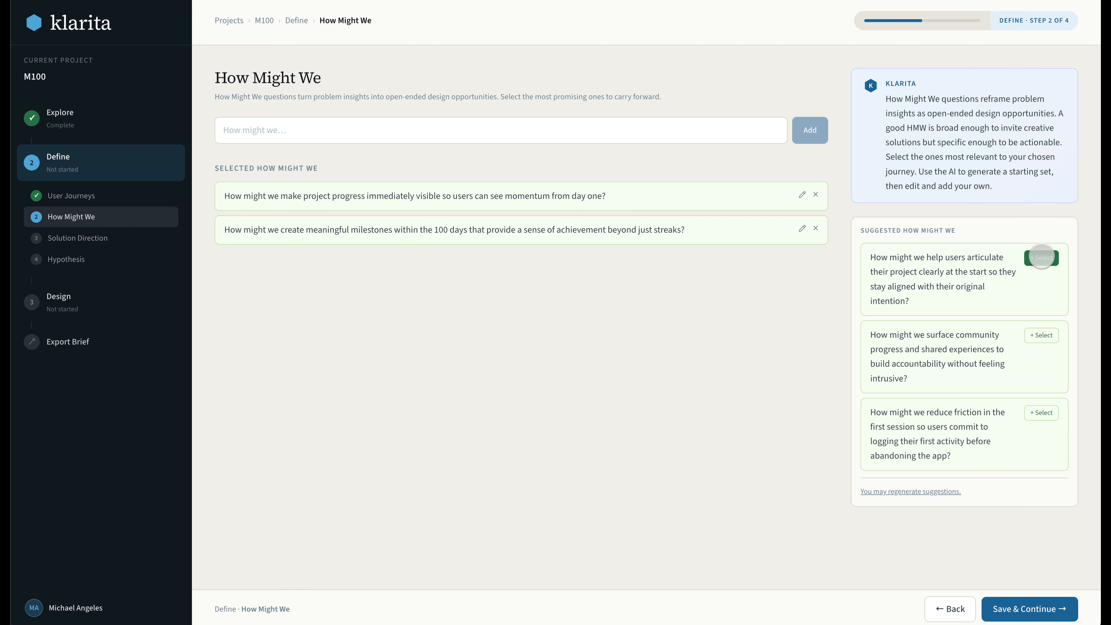
left_click(1042, 258)
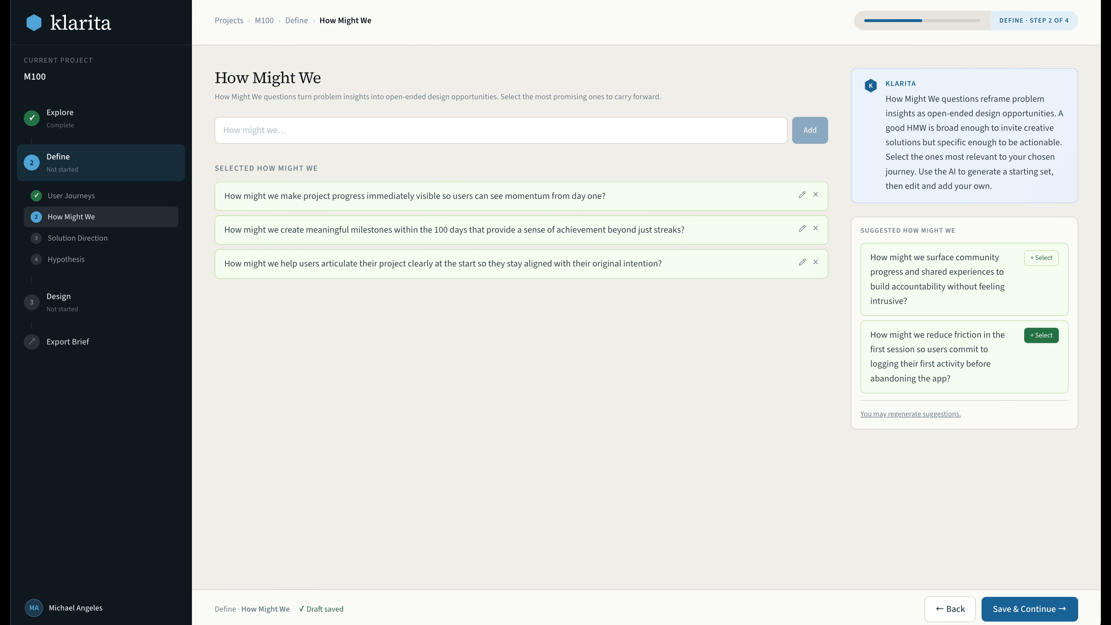
left_click(1030, 609)
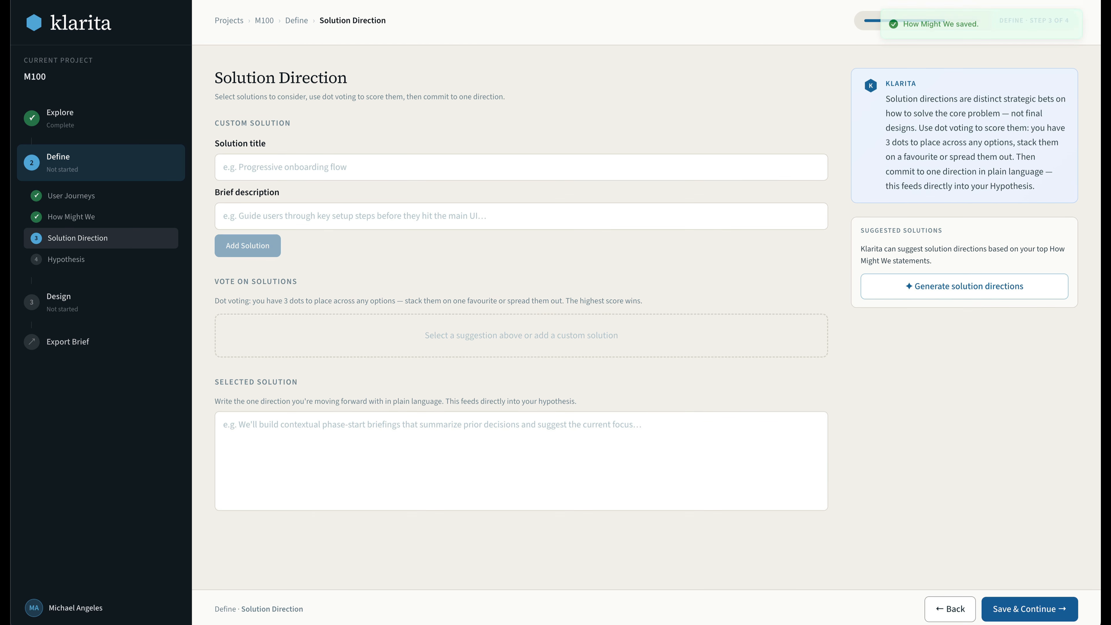
- Add the custom solution "Create a frictionless experience to start a project with little information and simple tracking", described as "Guide user through setup and immediately let them start tracking"
left_click(285, 167)
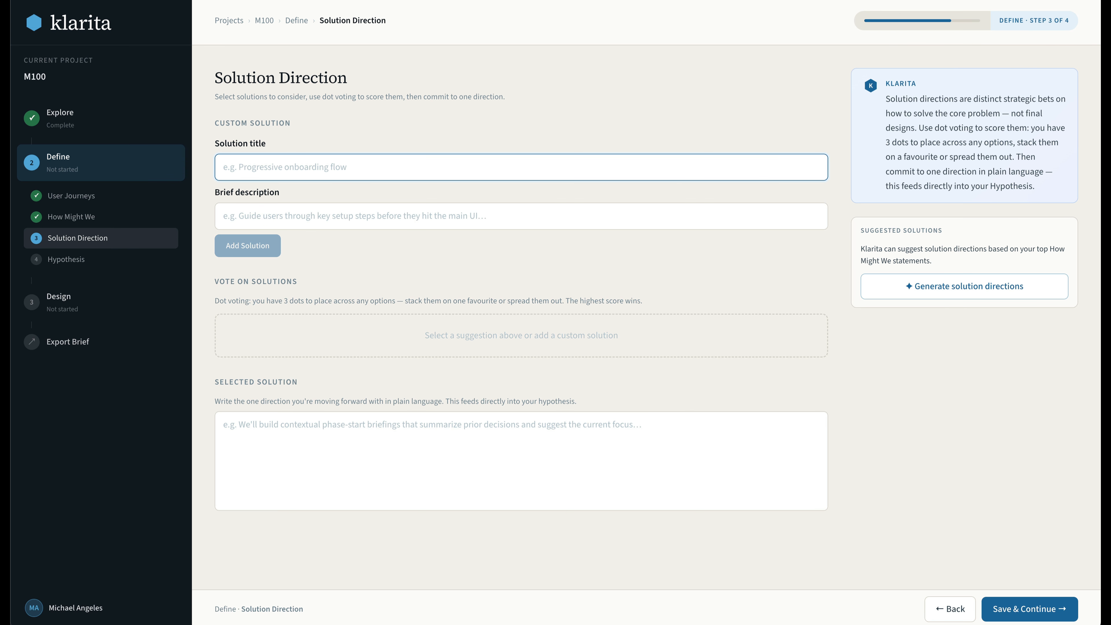
type("Create a frictionless experience to start a project with little information and simple tracking")
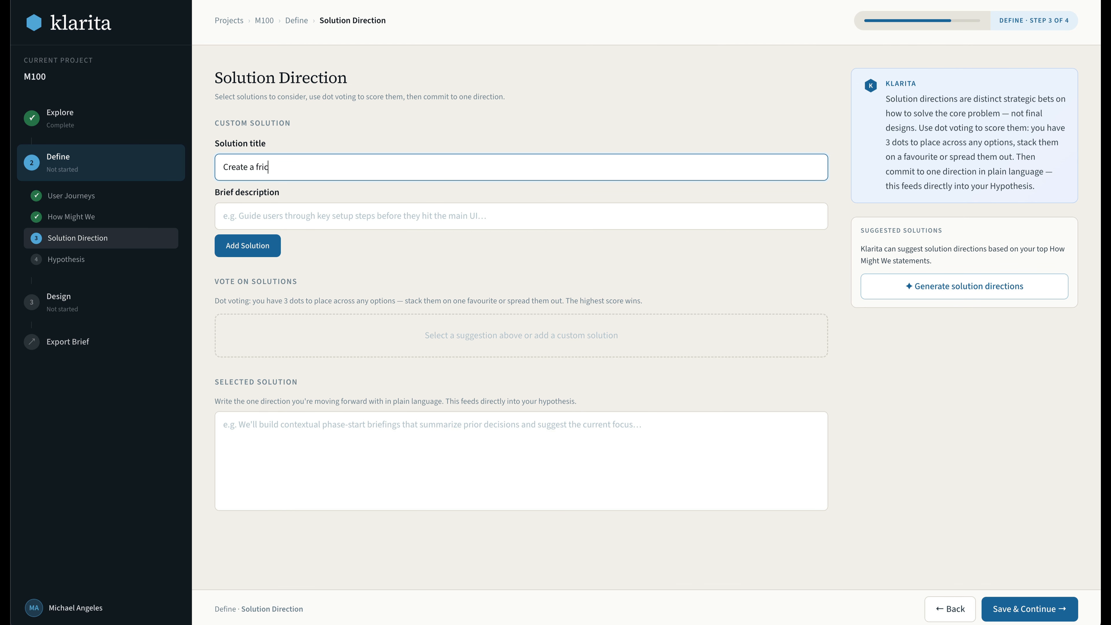
key("Tab")
type("Guide user through setup and immediately let them start tracking")
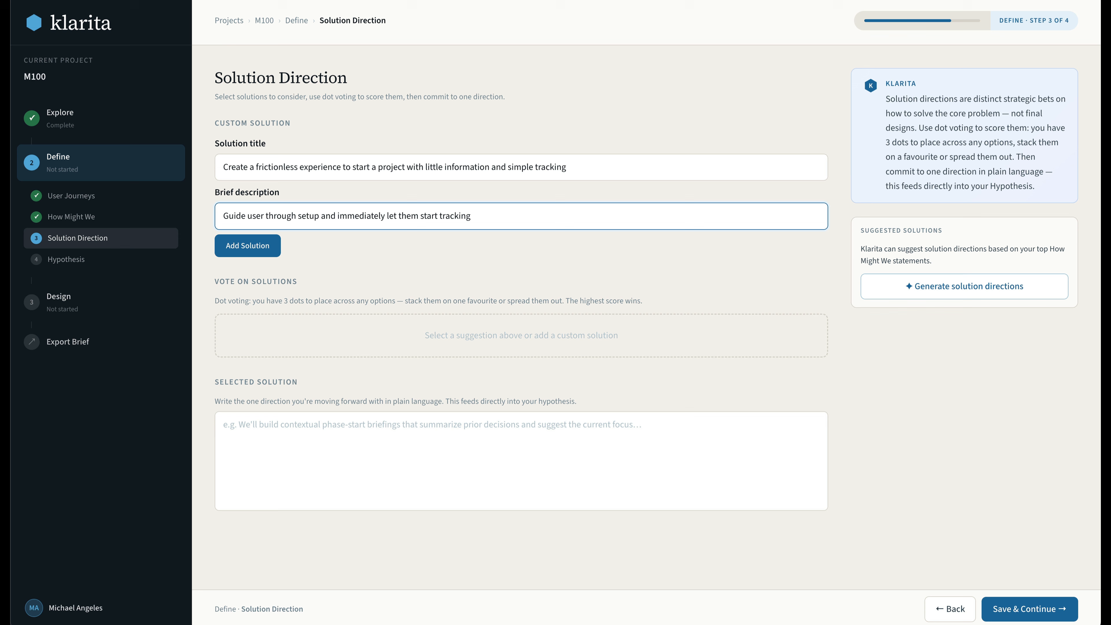
left_click(251, 246)
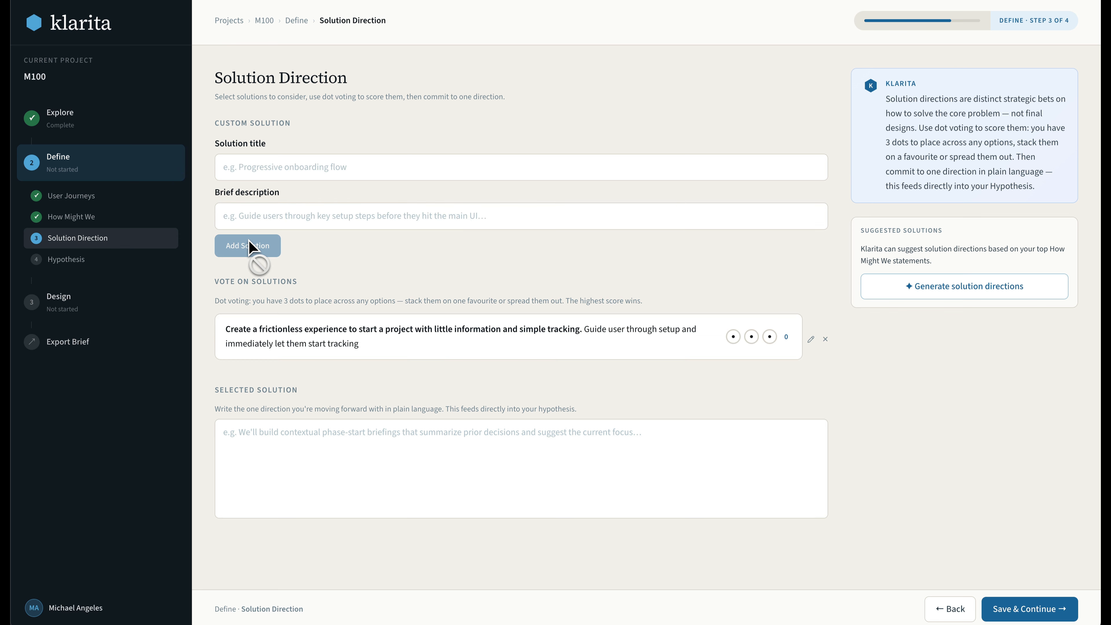
- Generate suggested solution directions and select Quick Win Dashboard and Milestone-Based Progress System for voting
left_click(285, 166)
left_click(994, 282)
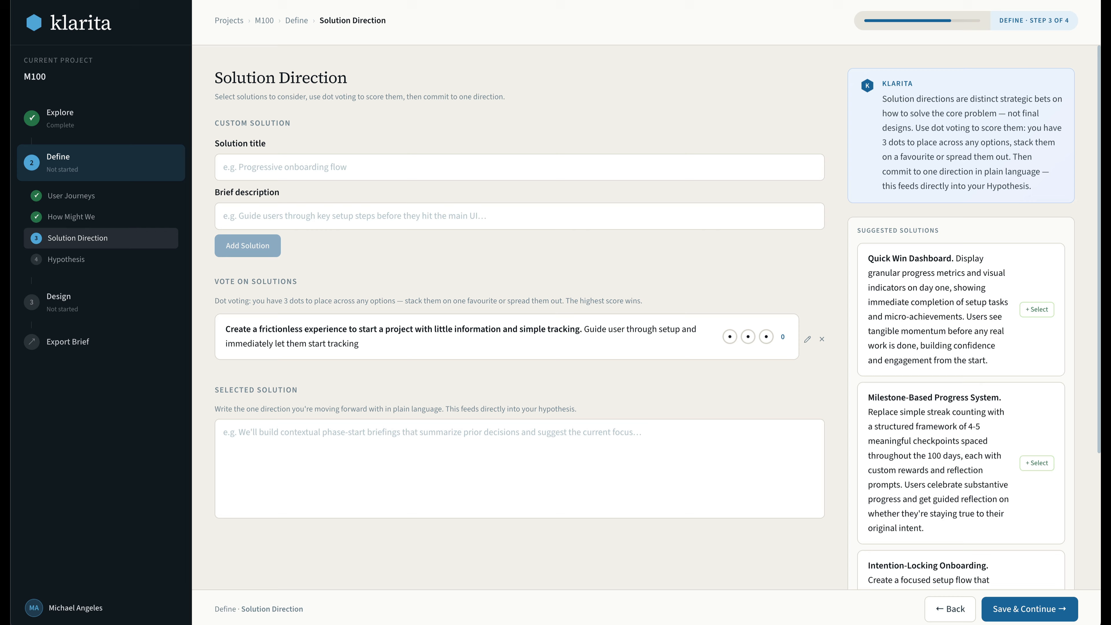
left_click(1038, 306)
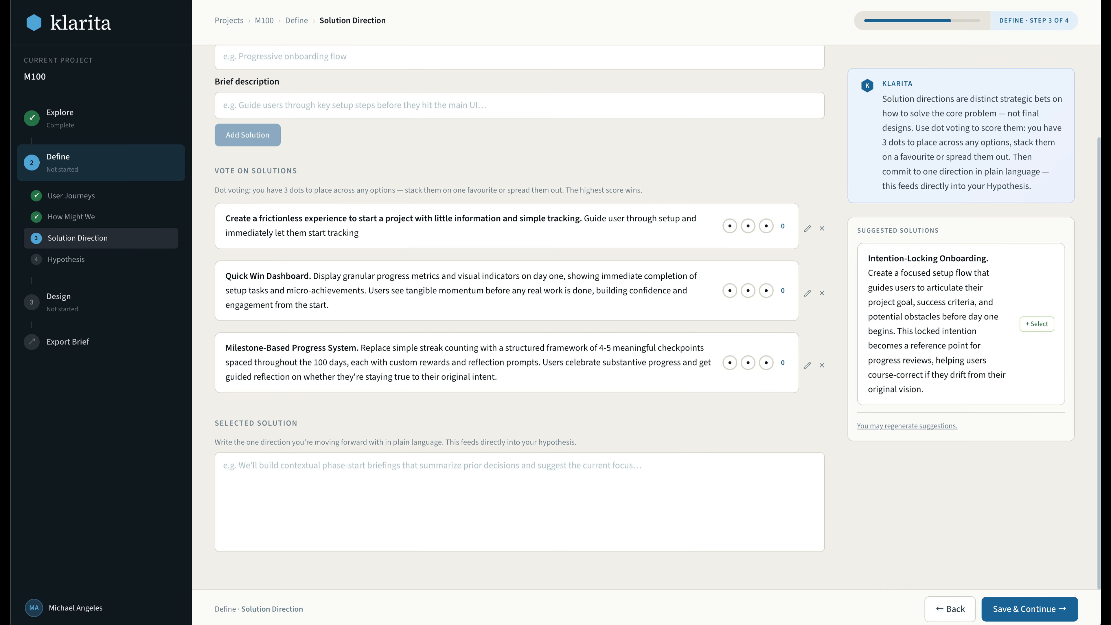
- Give three dots to the frictionless experience solution, two to Quick Win Dashboard and one to Milestone-Based Progress System
left_click(766, 226)
left_click(748, 226)
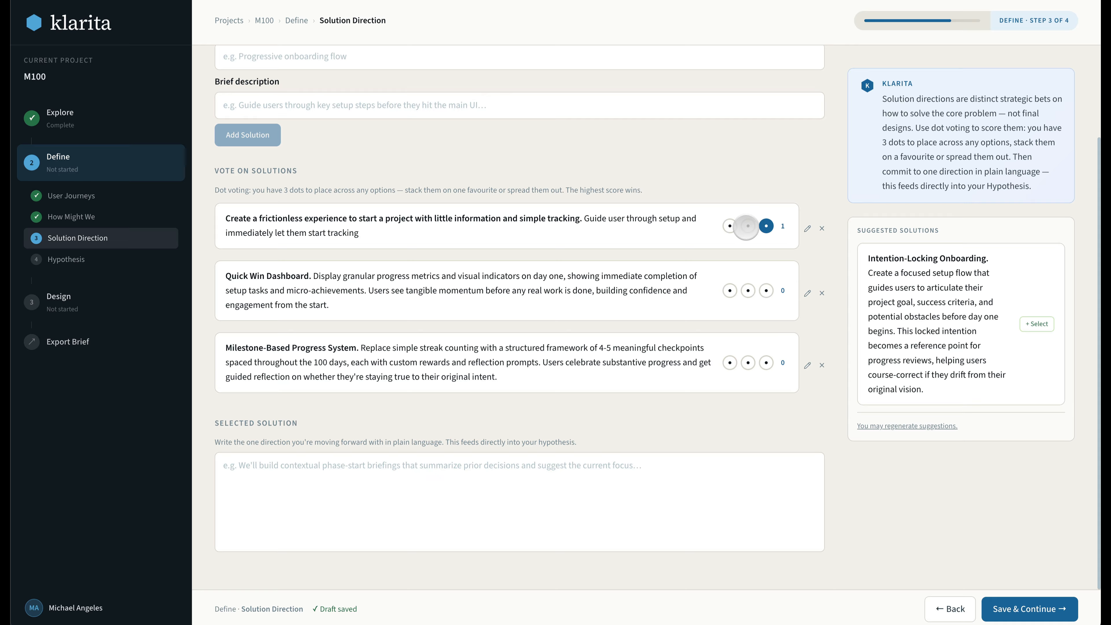
left_click(730, 226)
left_click(737, 290)
left_click(730, 290)
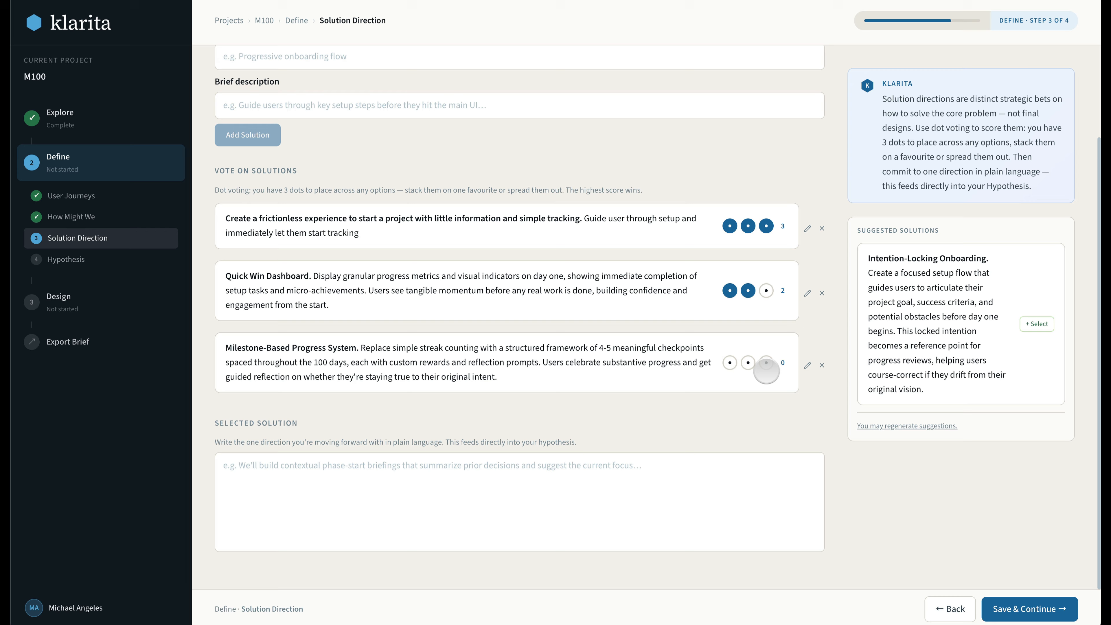
left_click(767, 363)
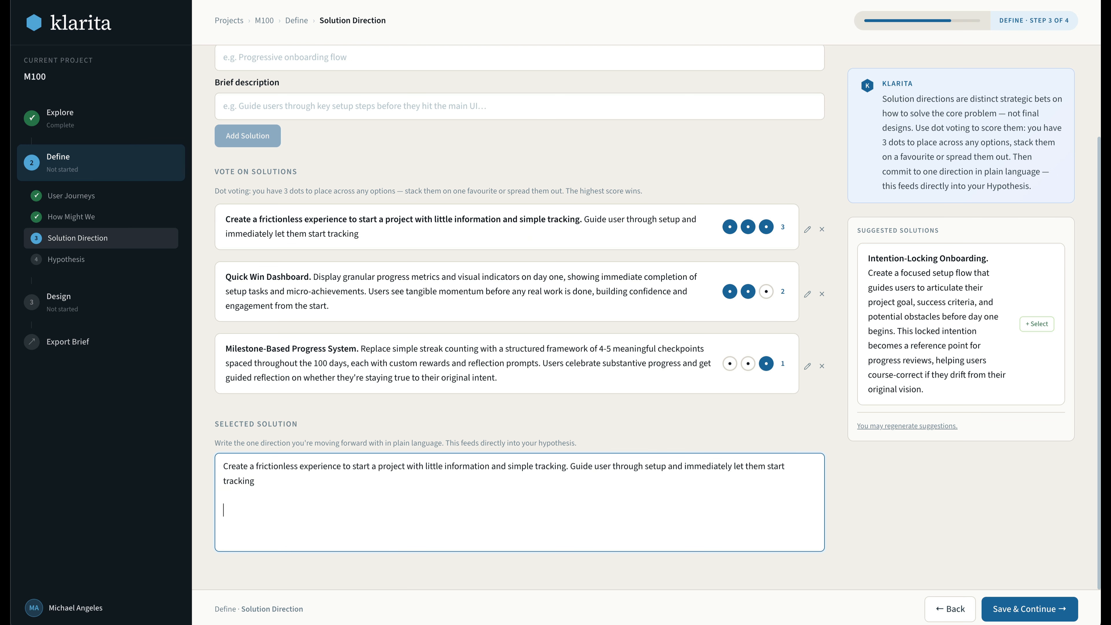
- End the selected solution statement with a period after "start tracking", without trailing blank lines, and save the solution direction
key("BackSpace")
key("BackSpace")
type(".")
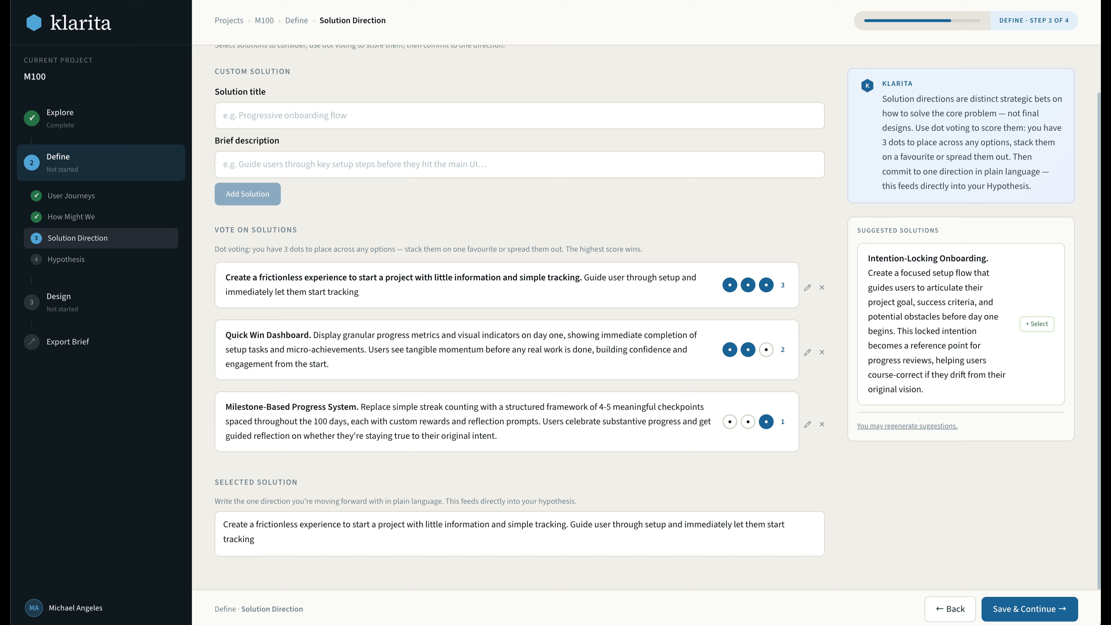
scroll(520, 317, "down", 2)
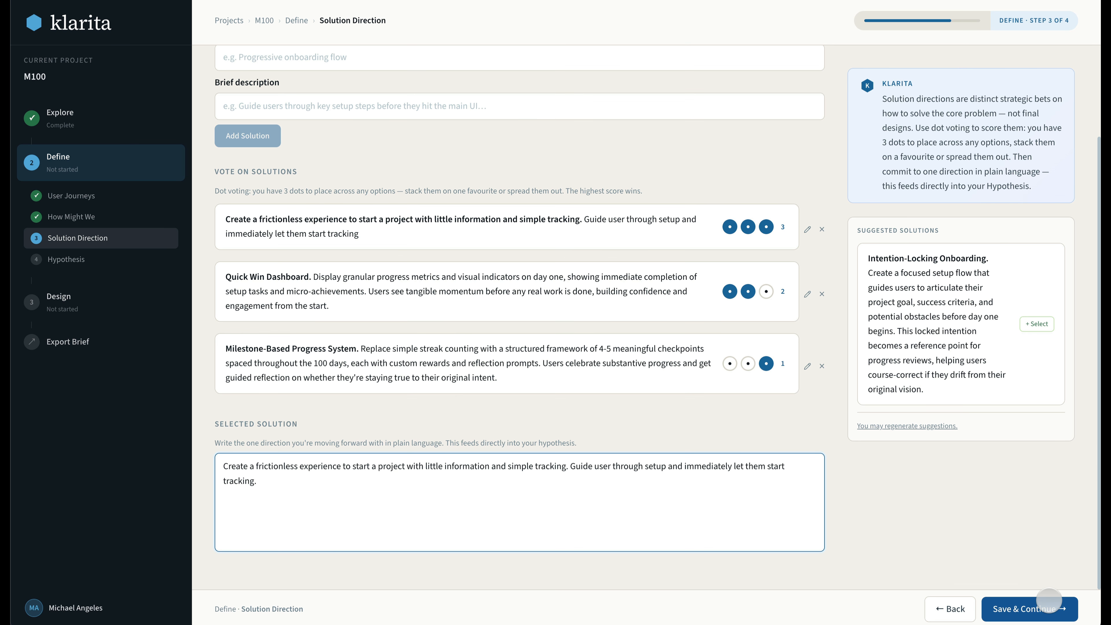
left_click(1050, 609)
- Generate an AI draft hypothesis about creatives doing 100-day projects and use it as the project's hypothesis
left_click(521, 199)
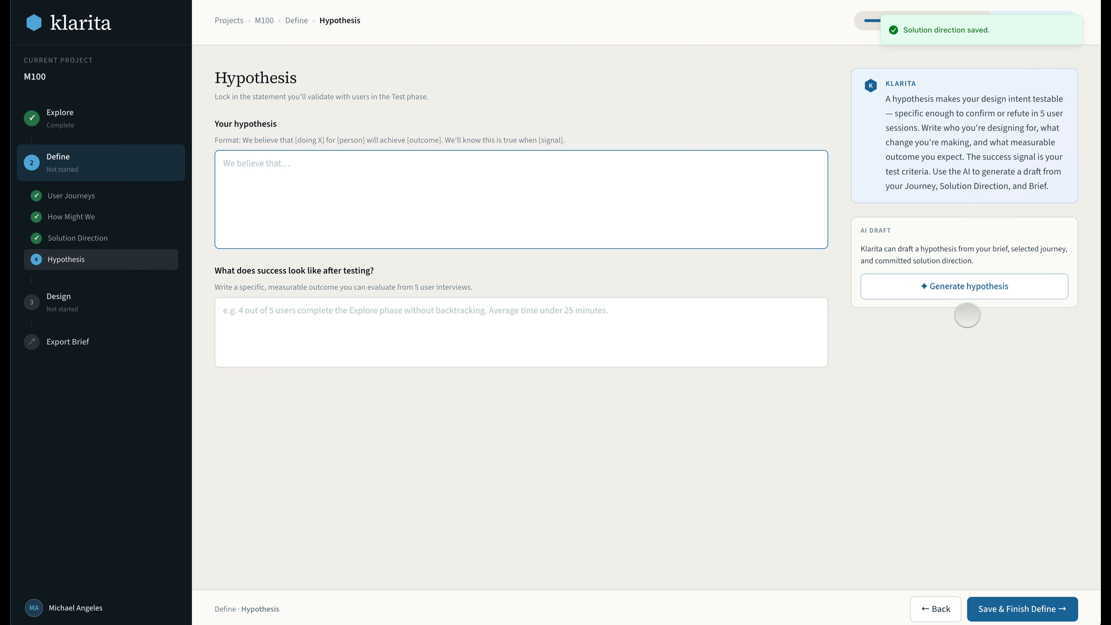
left_click(967, 287)
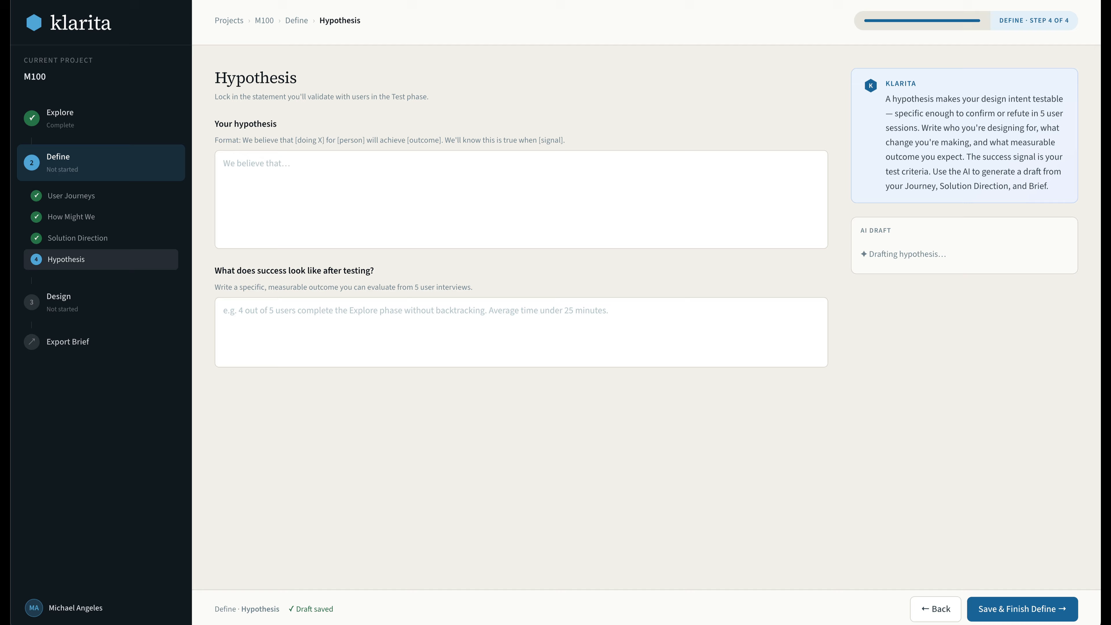
left_click(521, 199)
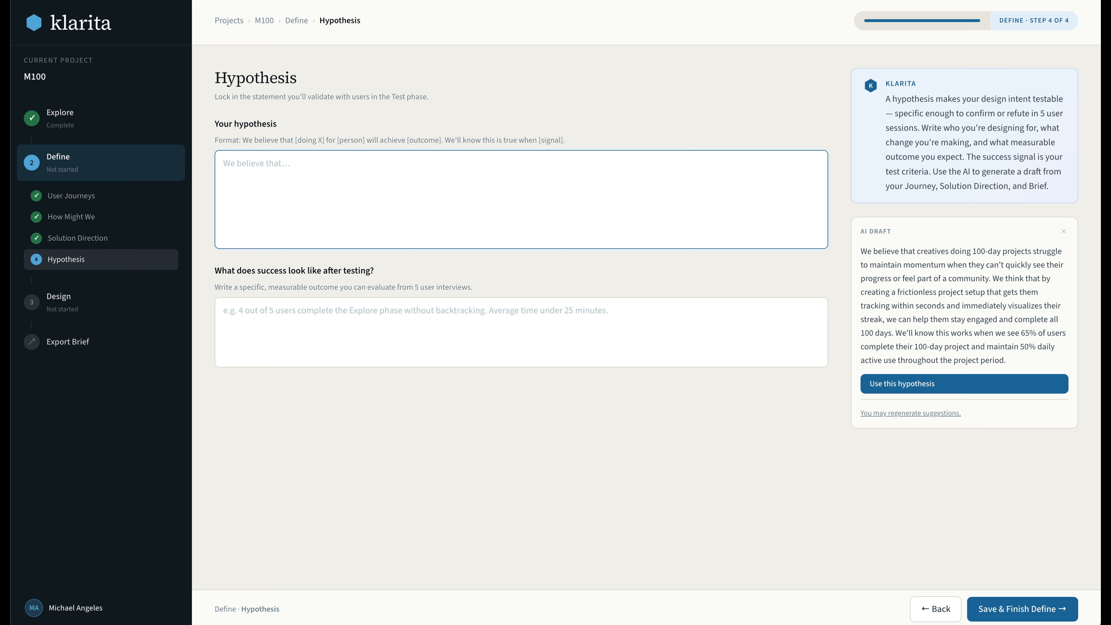
type("We believe that creatives doing 100-day projects struggle to maintain momentum when they can't quickly see their progress or feel part of a community. We think that by creating a frictionless project setup that gets them tracking within seconds and immediately visualizes their streak, we can help them stay engaged and complete all 100 days. We'll know this works when we see 65% of users complete their 100-day project and maintain 50% daily active use throughout the project period.")
- Move the "We'll know this works when we see 65% of users…" sentence from the hypothesis to the success criteria and finish the Define phase
left_click_drag(359, 189, 350, 233)
key("super+x")
left_click(521, 329)
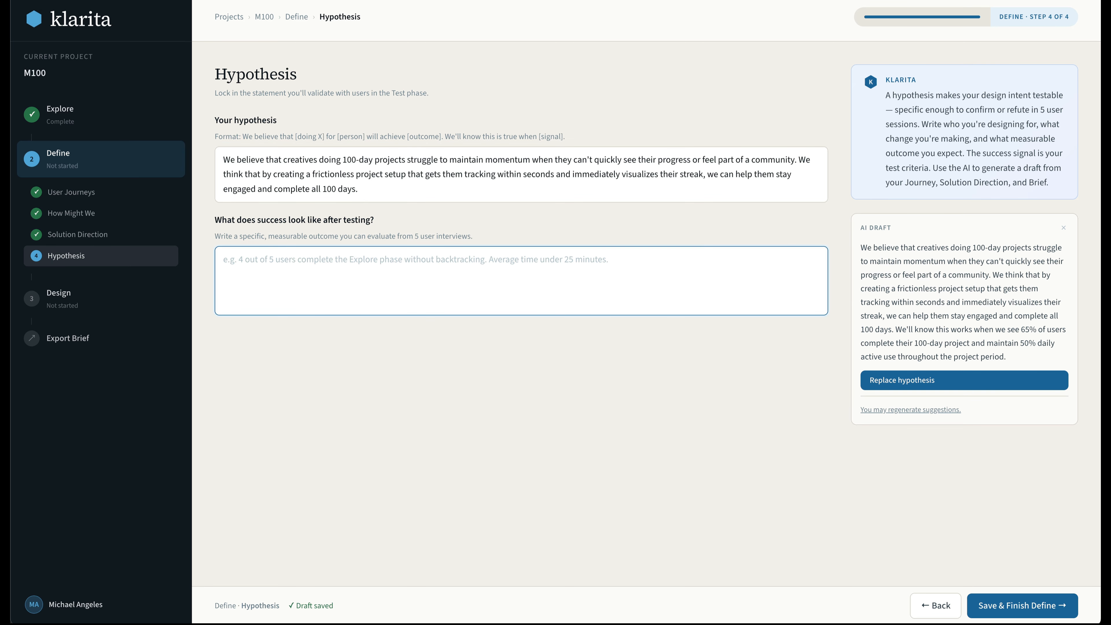
key("super+v")
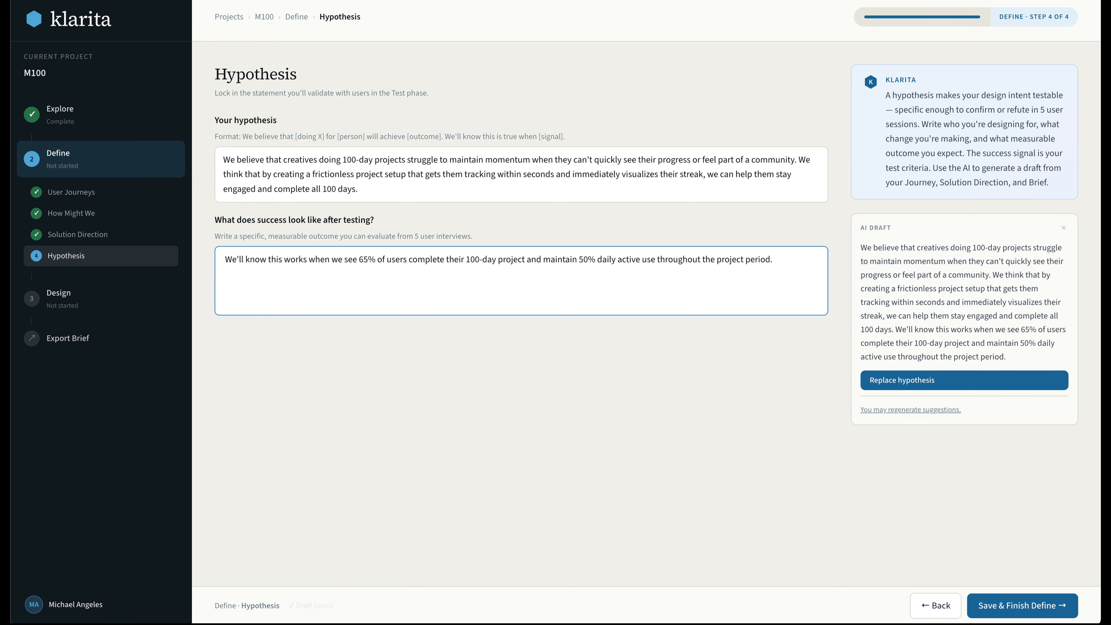
key("BackSpace")
left_click(521, 394)
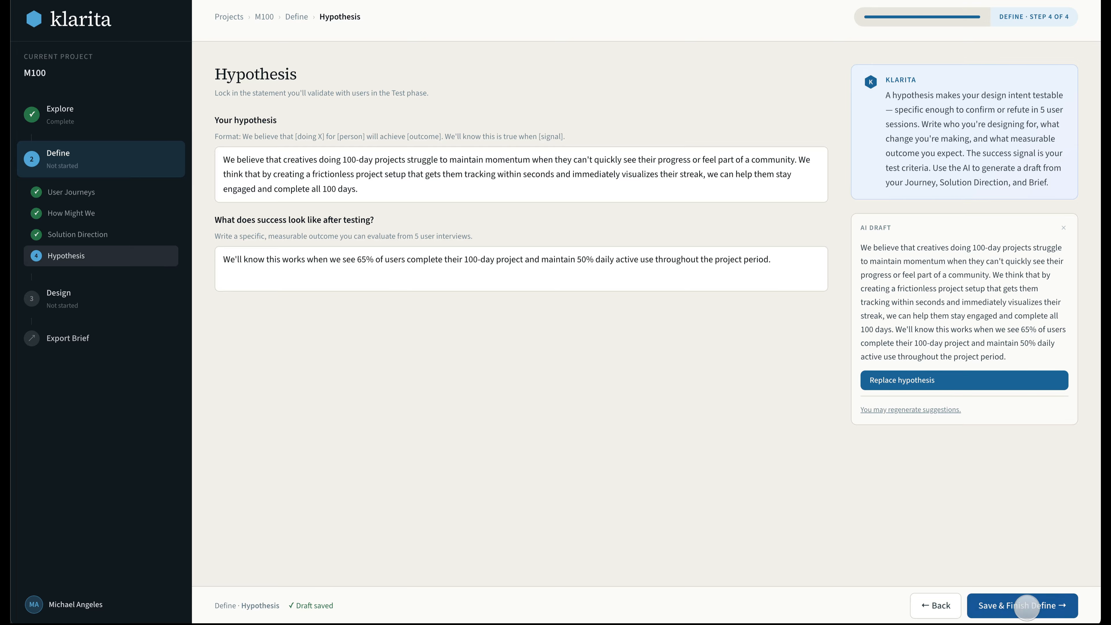
left_click(1026, 608)
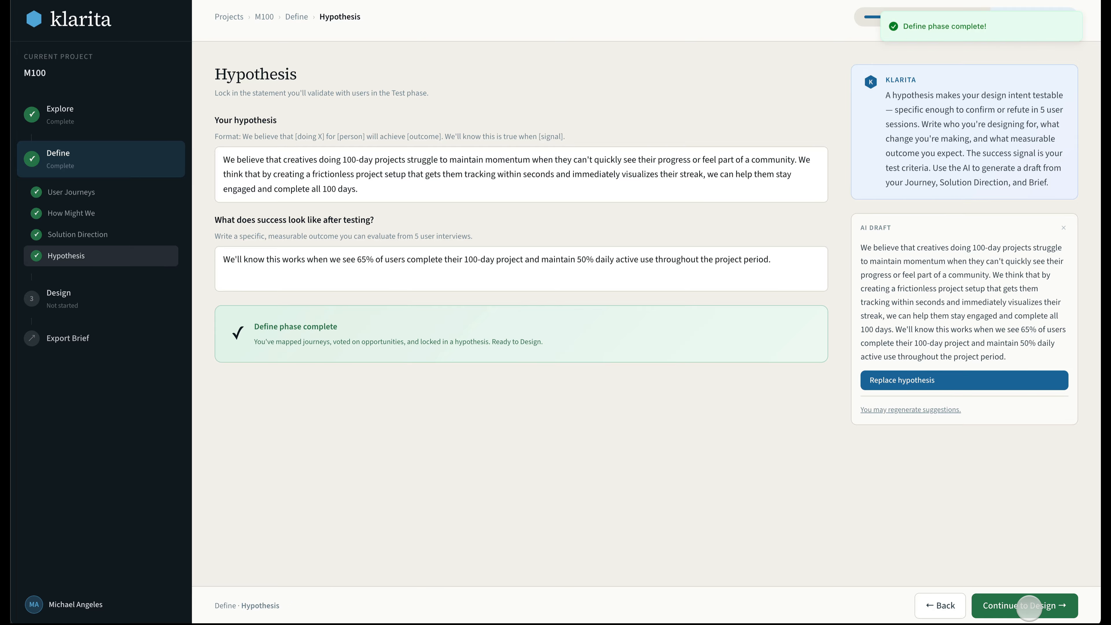
- Start the Design phase and add the place "Onboarding" to the flow map with the elements "Enter name" and "Enter project name"
left_click(1026, 606)
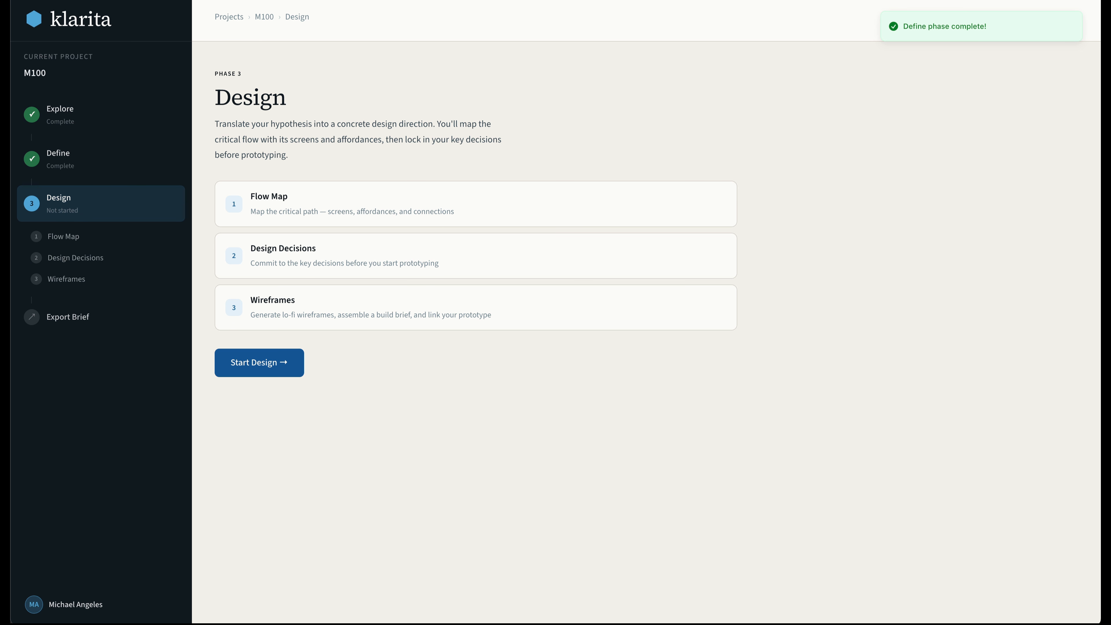
left_click(259, 362)
left_click(271, 163)
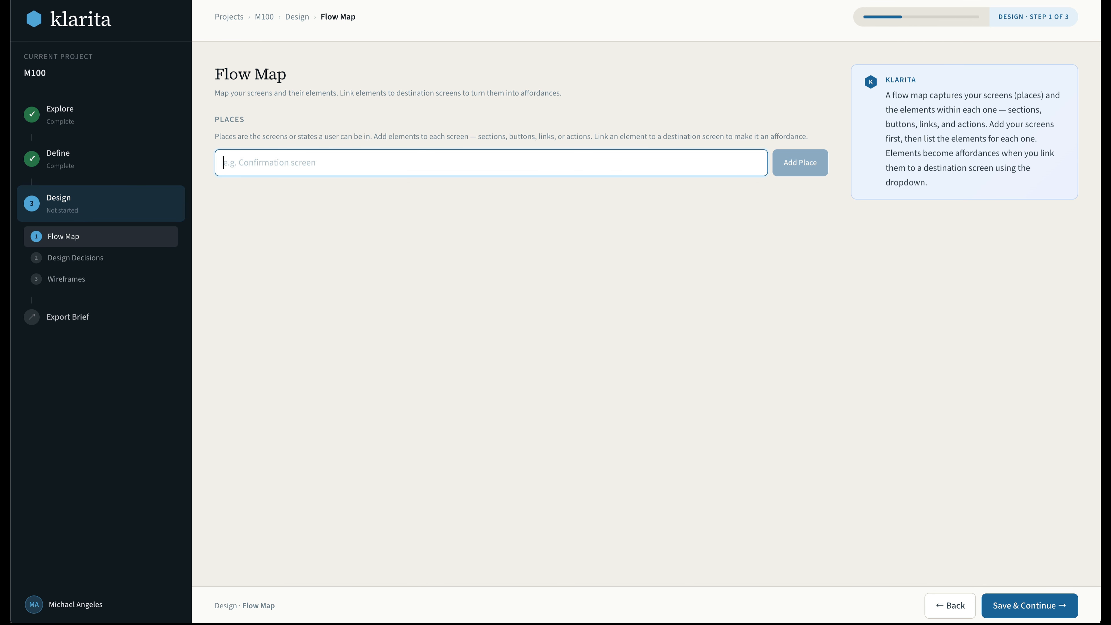
type("Onbo")
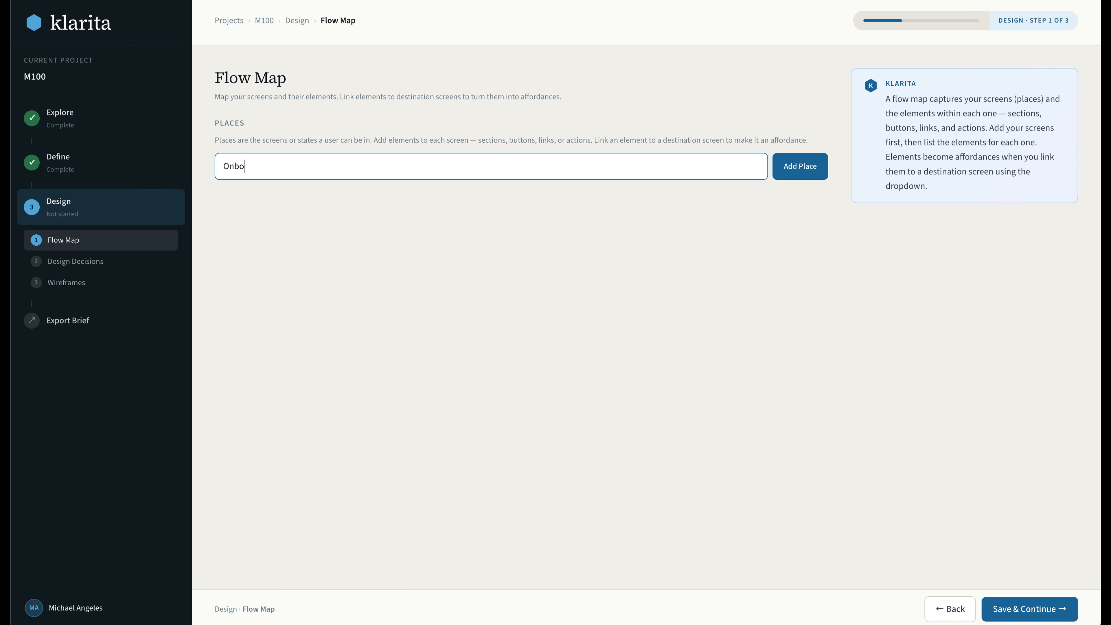
type("arding")
key("Return")
type("Enter name")
key("Return")
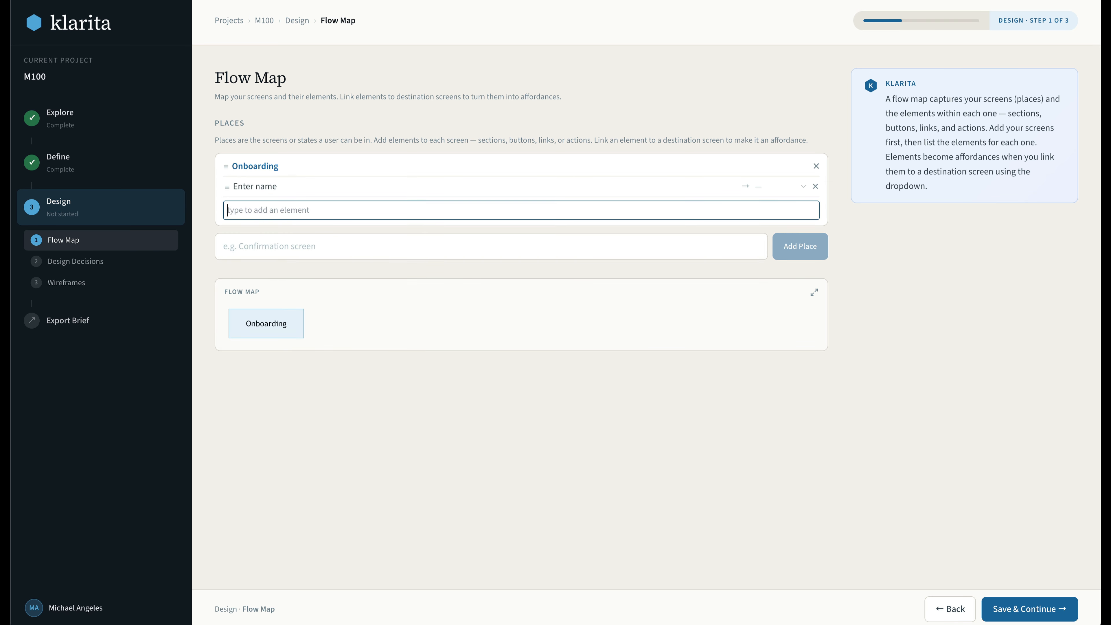
type("Enter project name")
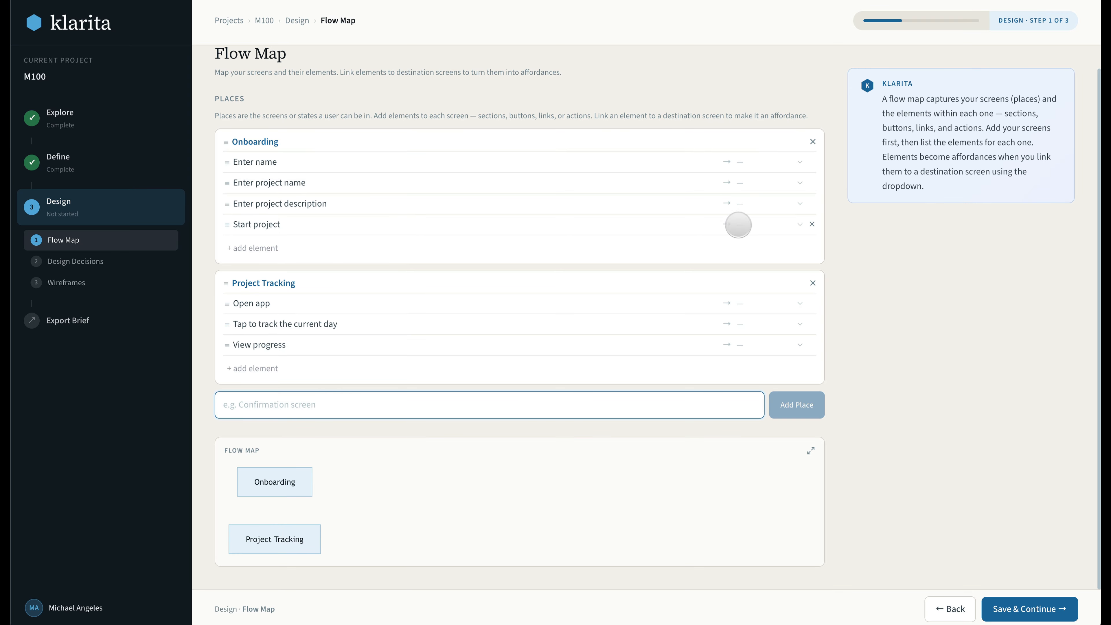
- Link Onboarding's "Start project" element to Project Tracking, close the enlarged flow map and save the flow map
left_click(739, 224)
left_click(773, 253)
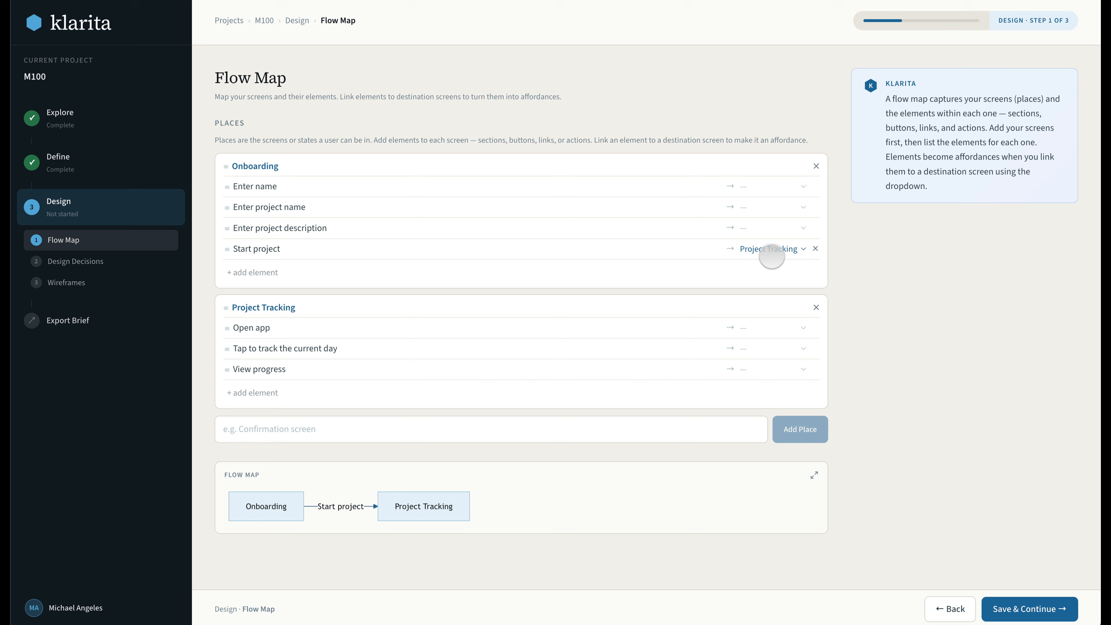
left_click(345, 437)
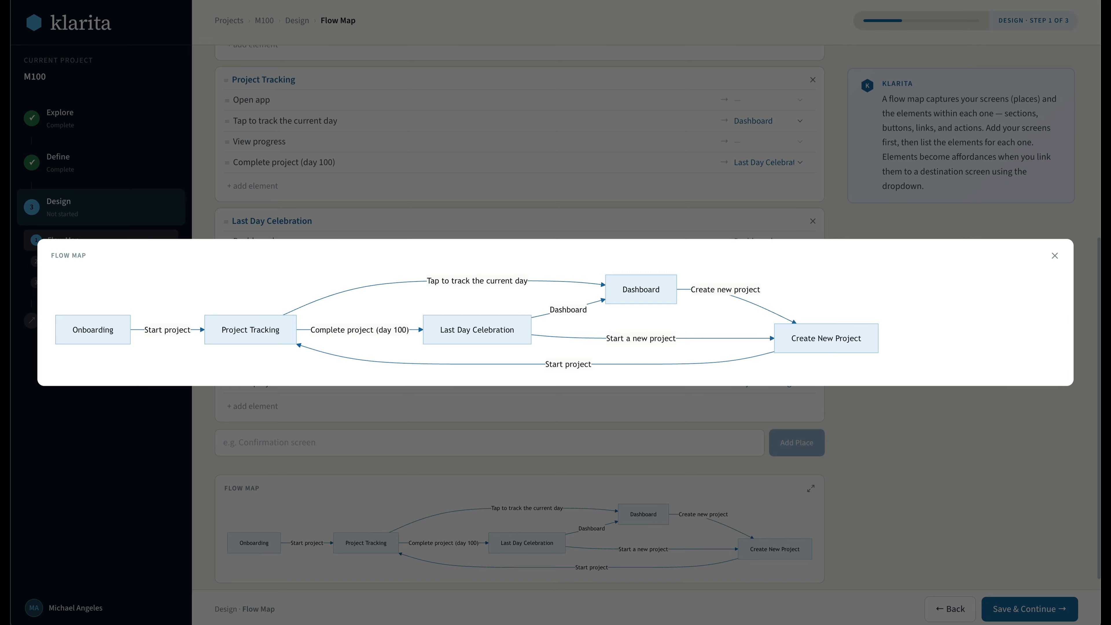
key("Escape")
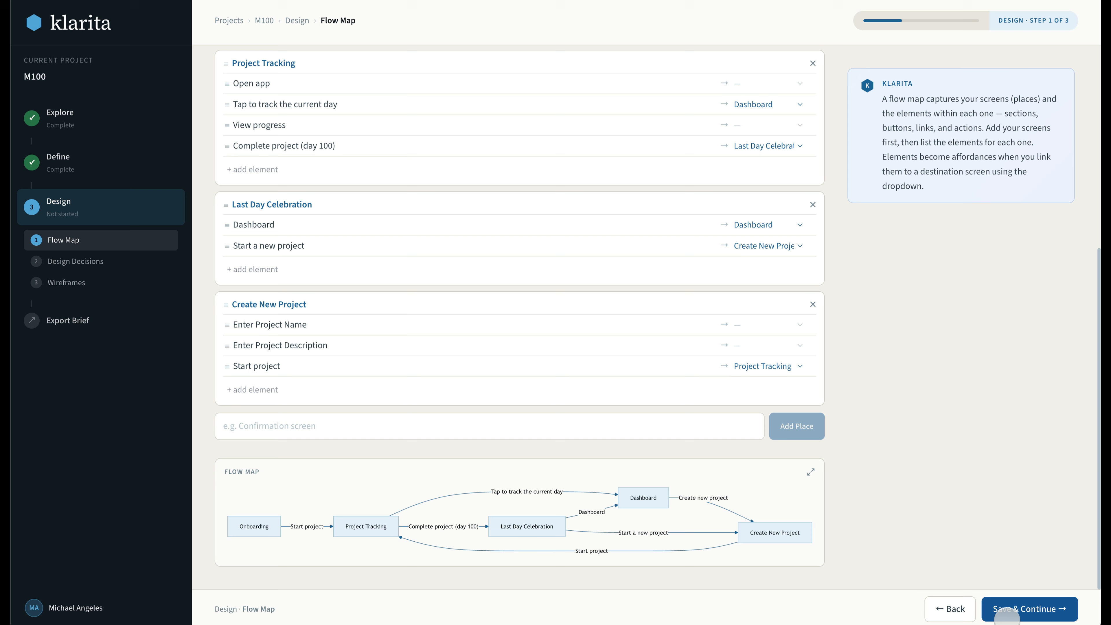
left_click(1006, 609)
- Enter interaction model "Immersive project tracking", navigation "Hierarchical nav from dashboard to individual project" and decision "Show dashboard of progress on each app load"
left_click(366, 163)
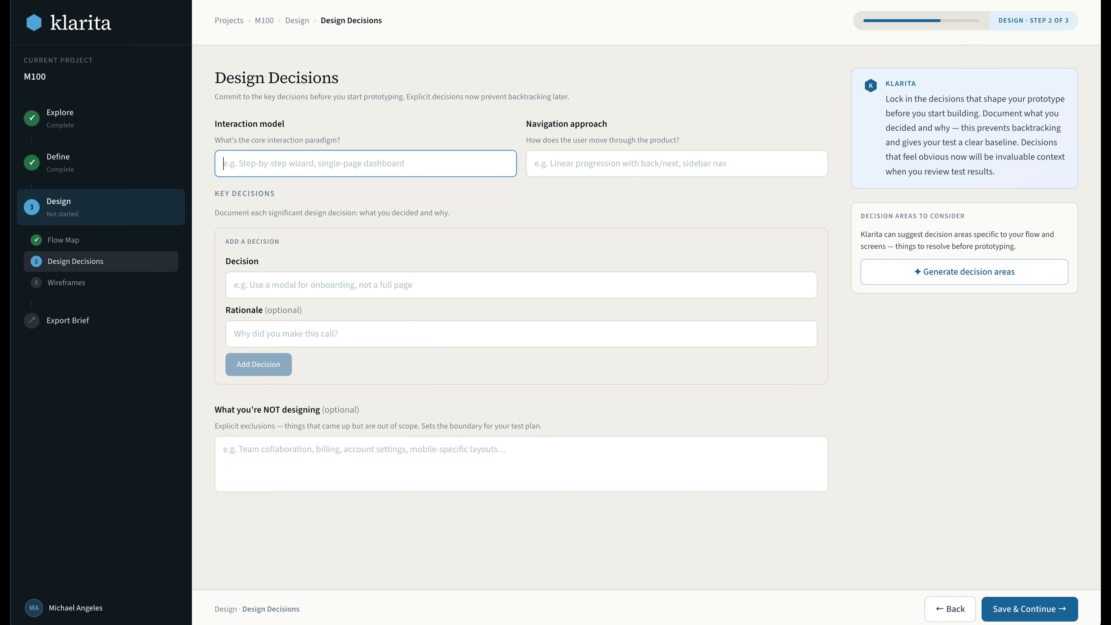
type("Immersive project tracking")
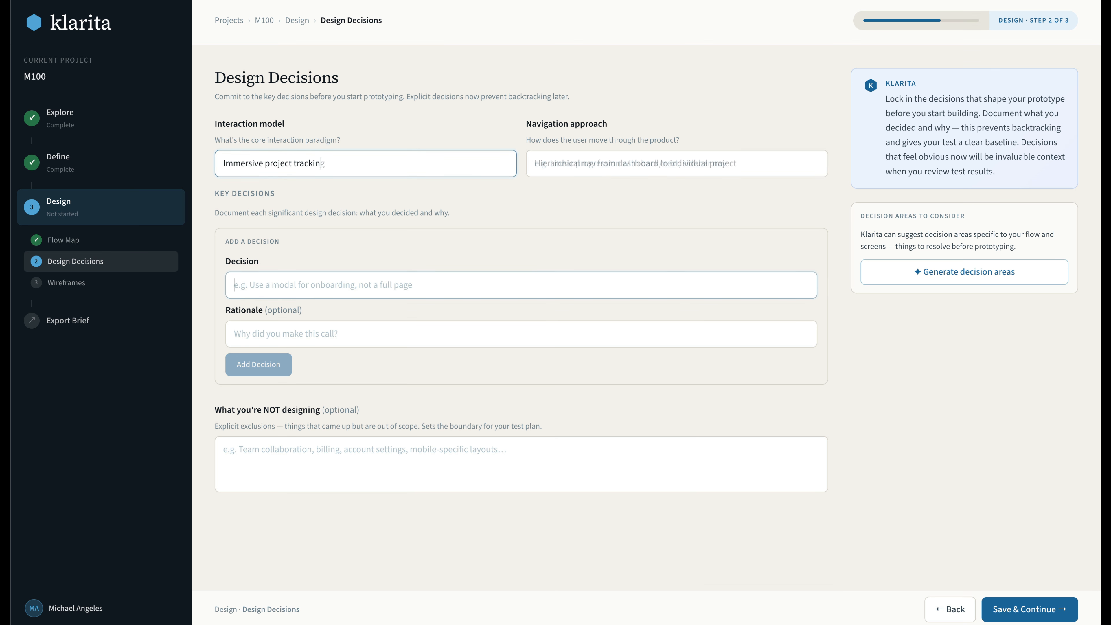
type("Sho")
type("w dashboard of progress on each ")
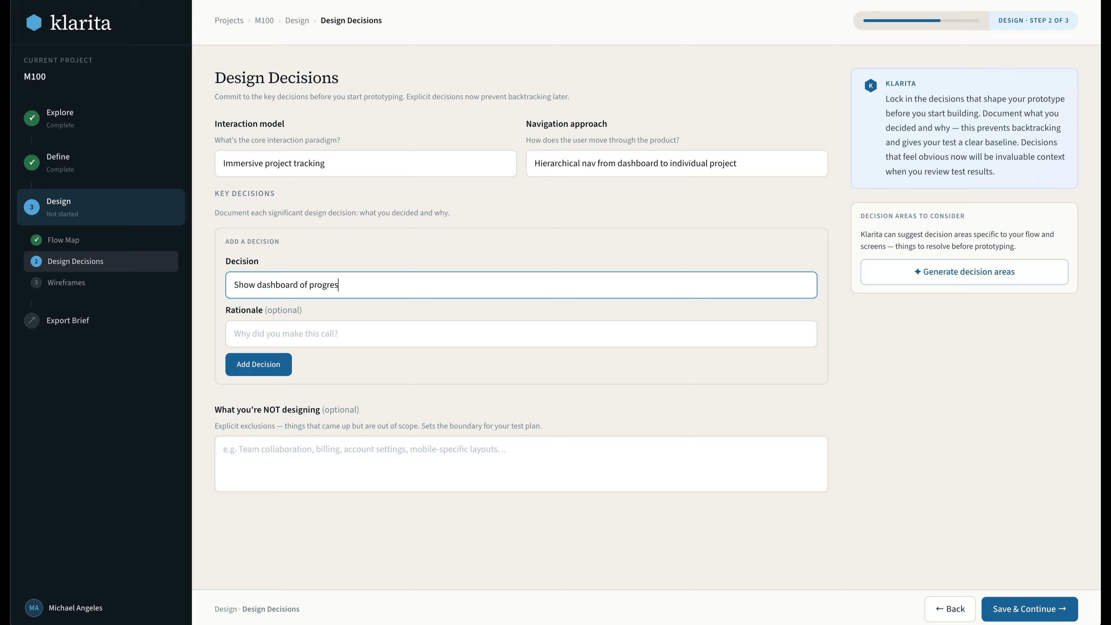
type("app load")
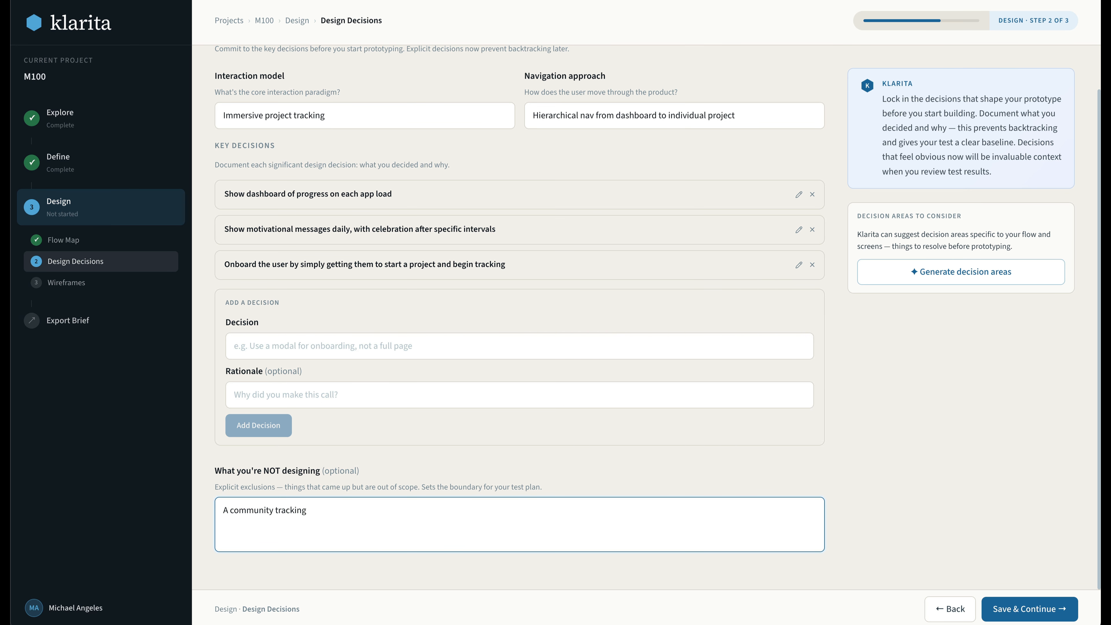
- Complete the excluded scope as "A community tracking social experience" and save the design decisions
type("social experience")
key("Return")
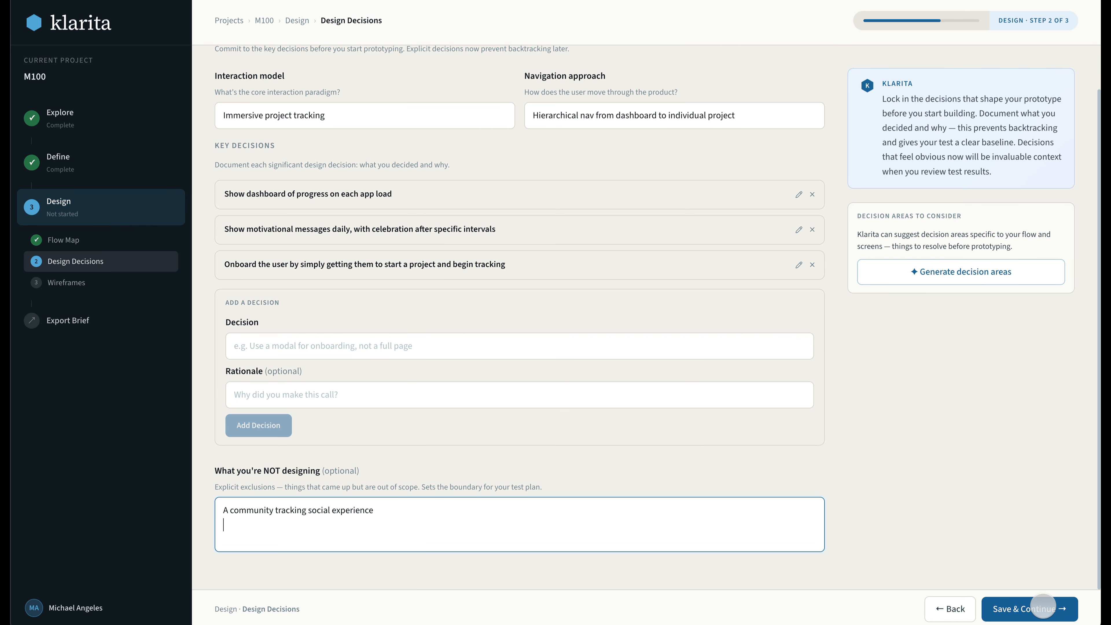
left_click(1044, 606)
- Generate the Onboarding wireframe and review the wireframes and interaction notes of the screens through Last Day Celebration
left_click(804, 169)
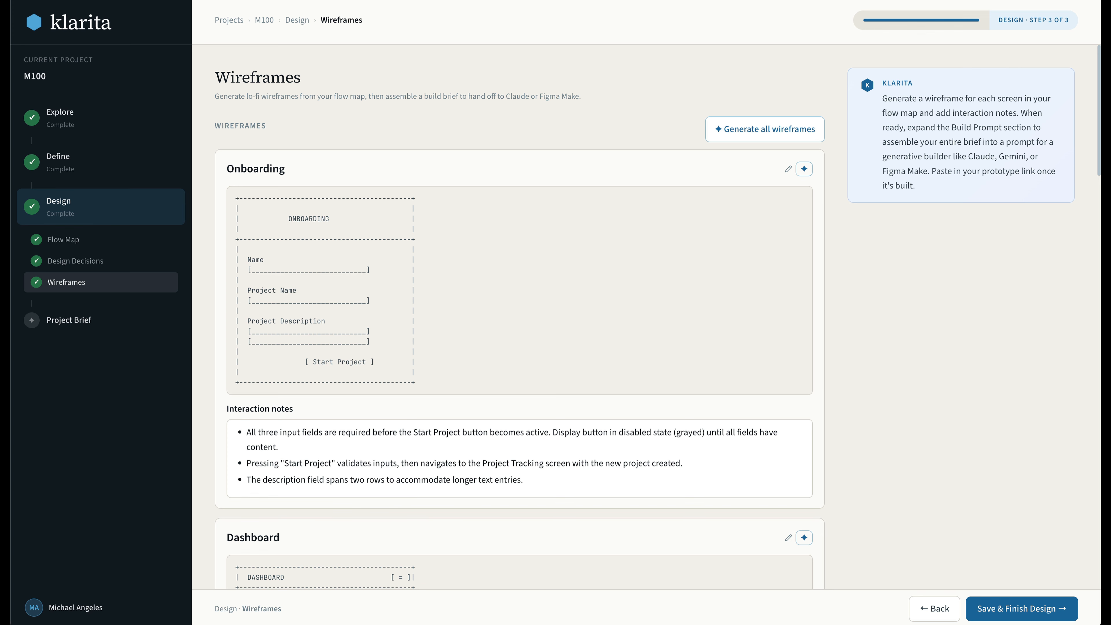
scroll(519, 321, "down", 5)
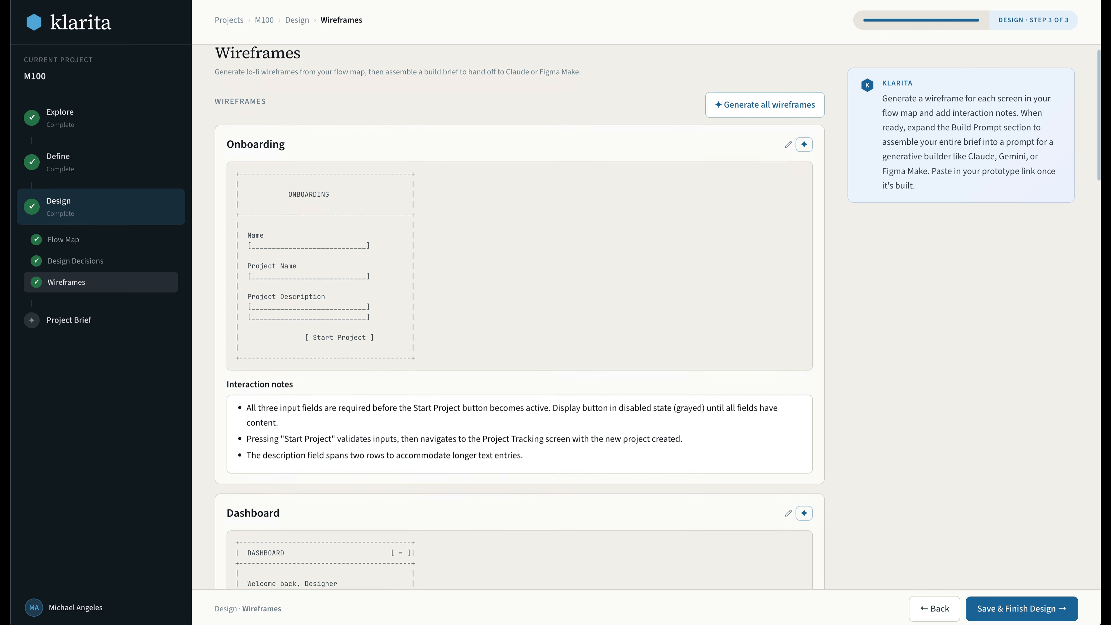
scroll(519, 322, "down", 5)
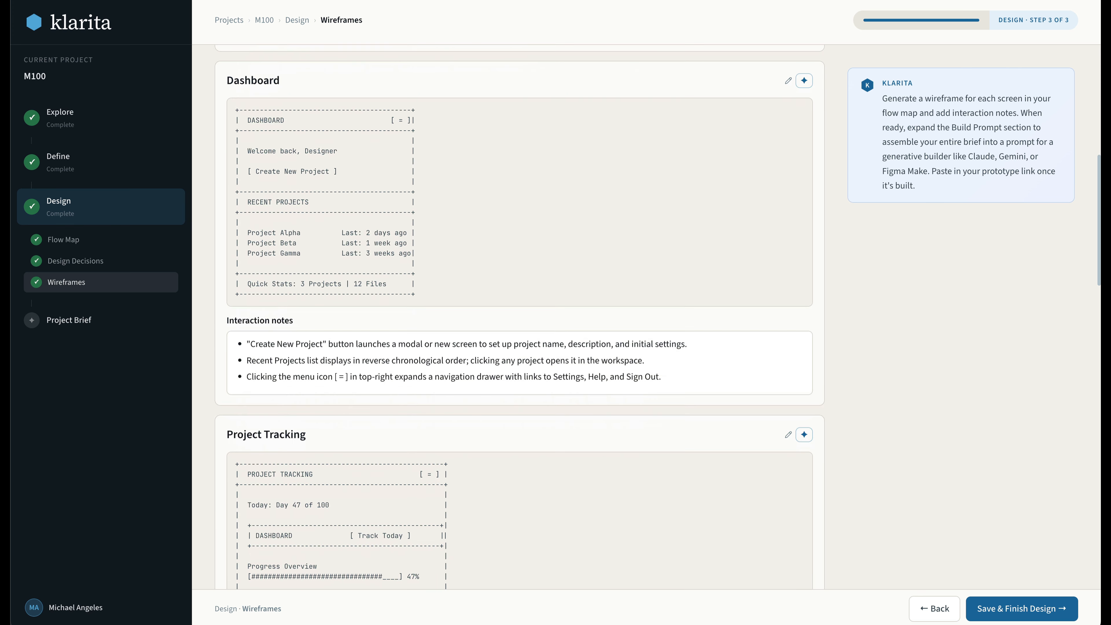
scroll(518, 321, "down", 5)
scroll(518, 321, "down", 5)
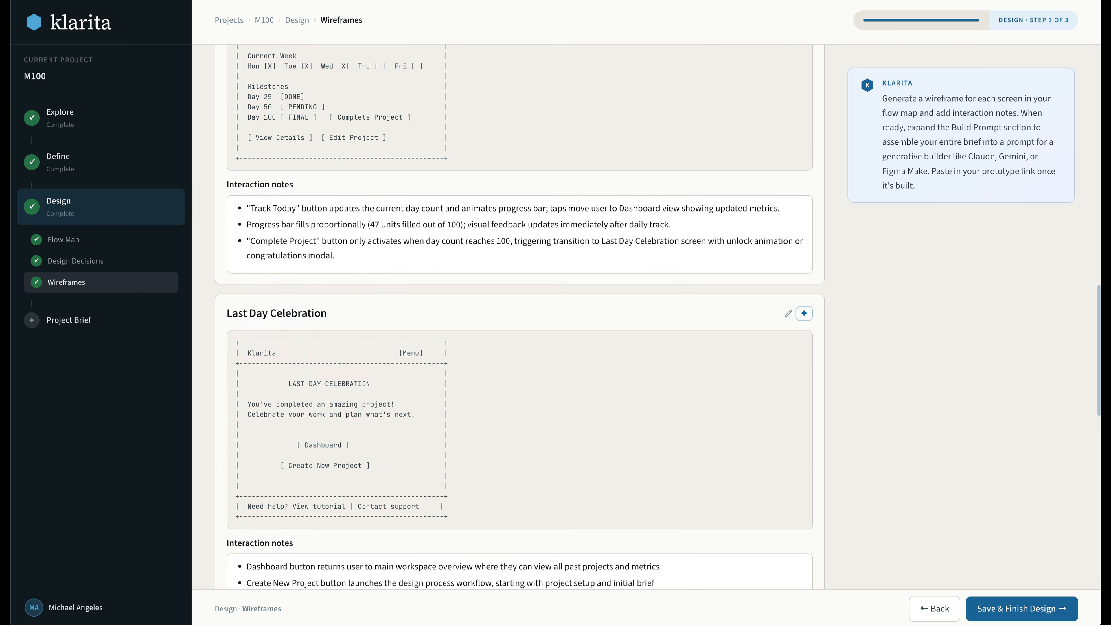
- Review the Create New Project wireframe, expand the optional build prompt and read through the assembled brief
scroll(519, 321, "down", 10)
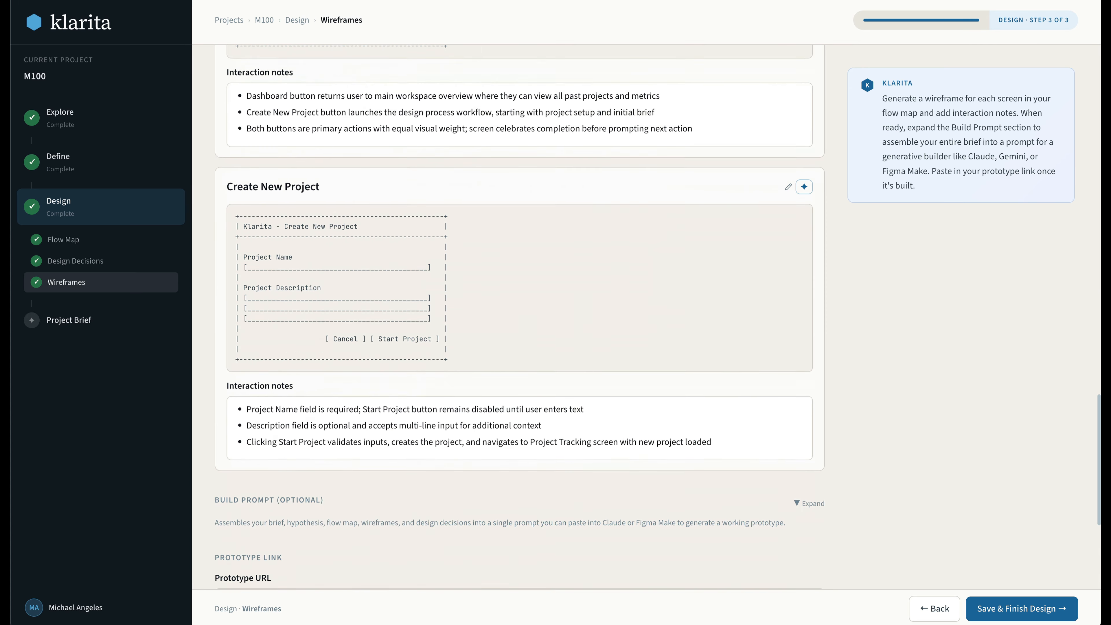
scroll(519, 321, "down", 4)
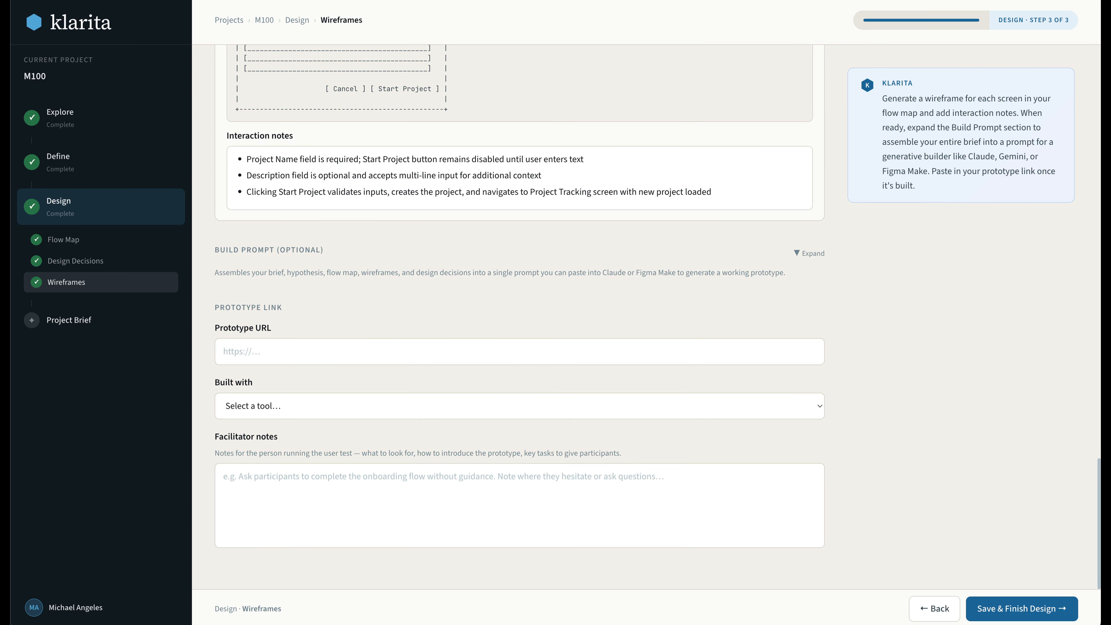
left_click(809, 253)
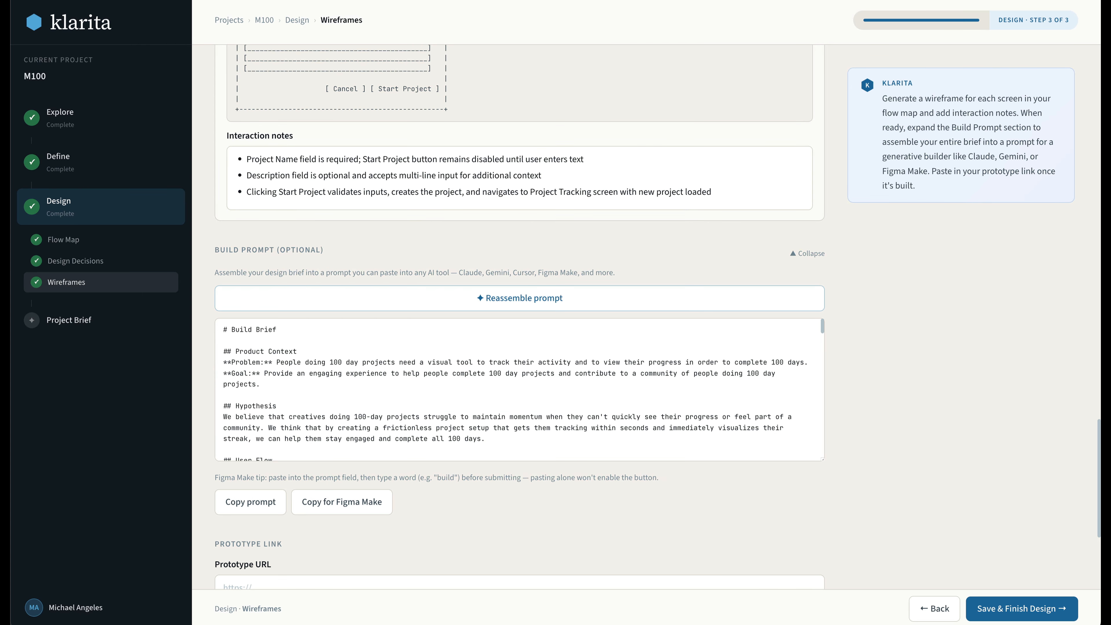
scroll(519, 390, "down", 2)
scroll(519, 389, "down", 7)
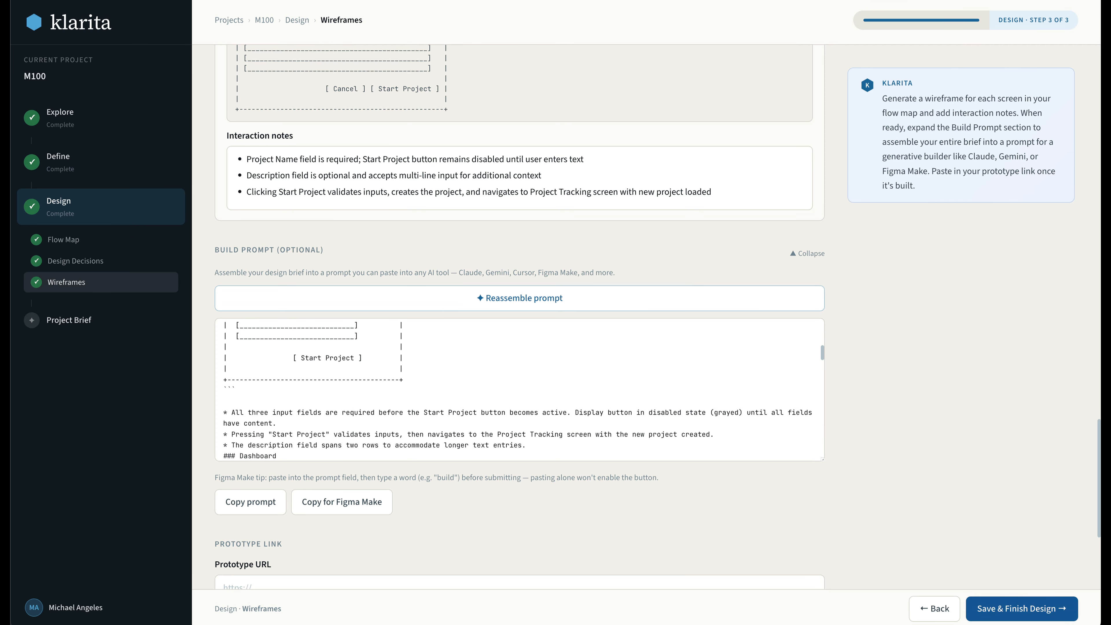
- Save and finish the Design phase, open the M100 project brief and review its Explore and Define sections
left_click(1029, 613)
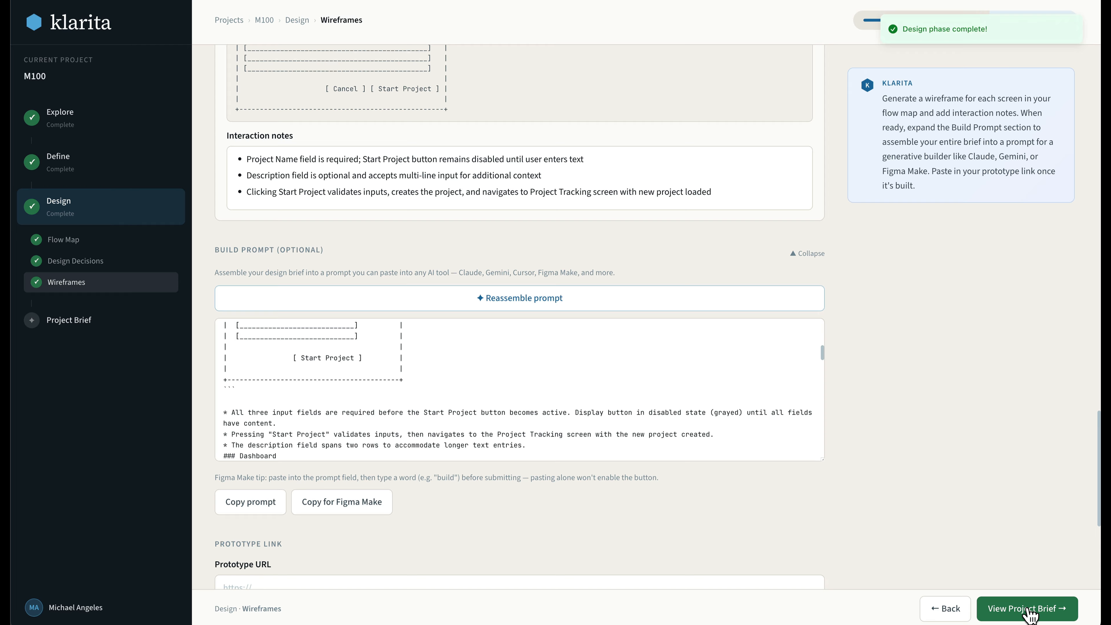
left_click(1030, 610)
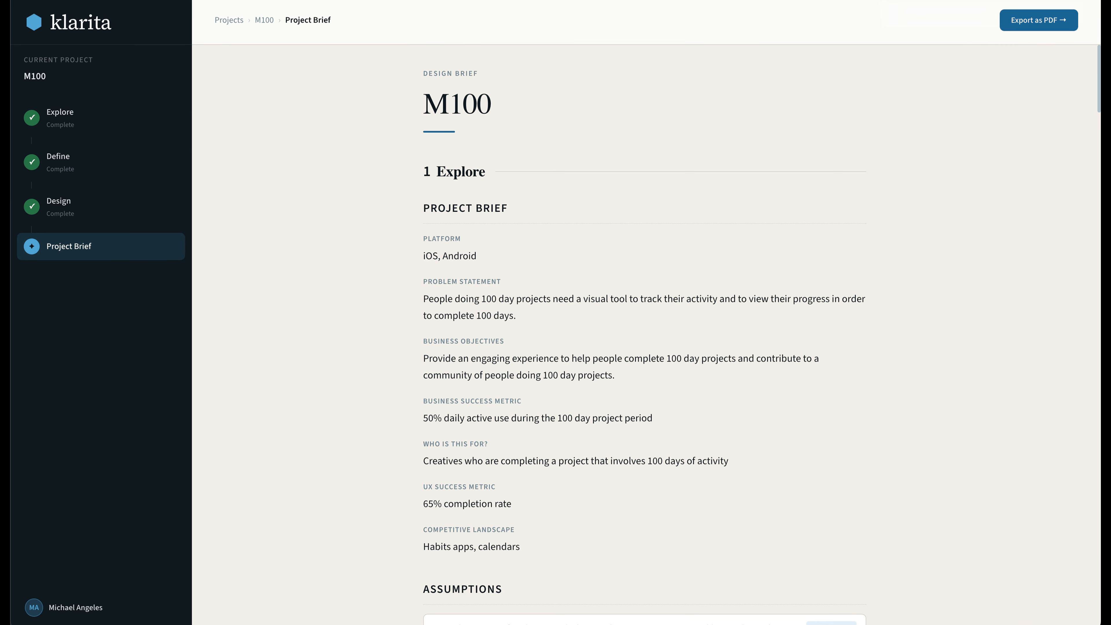
scroll(643, 337, "down", 15)
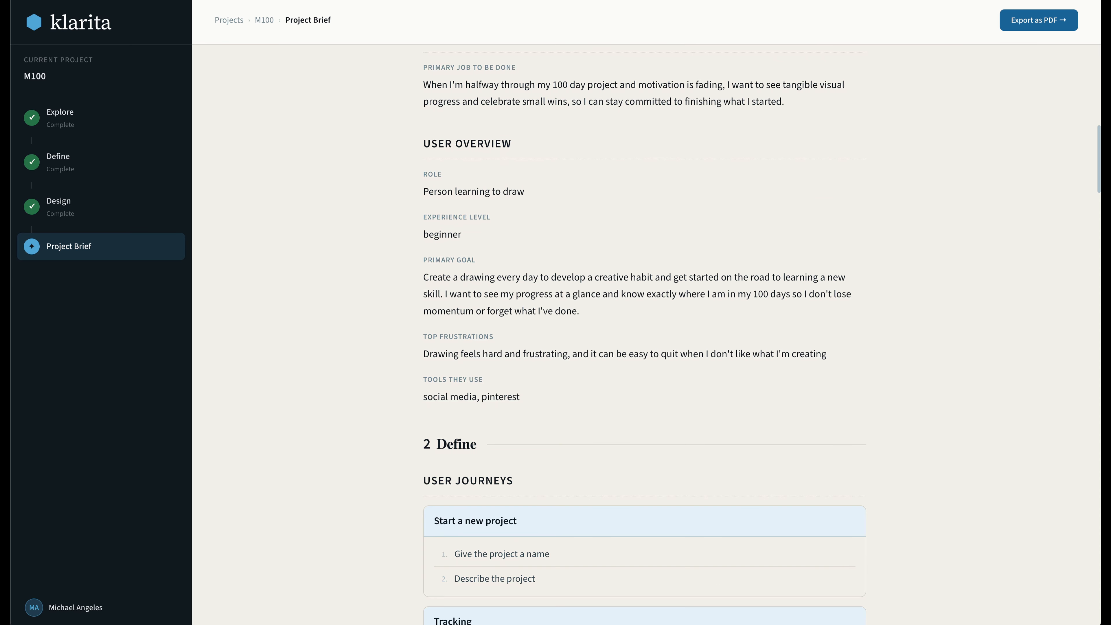
scroll(643, 337, "down", 20)
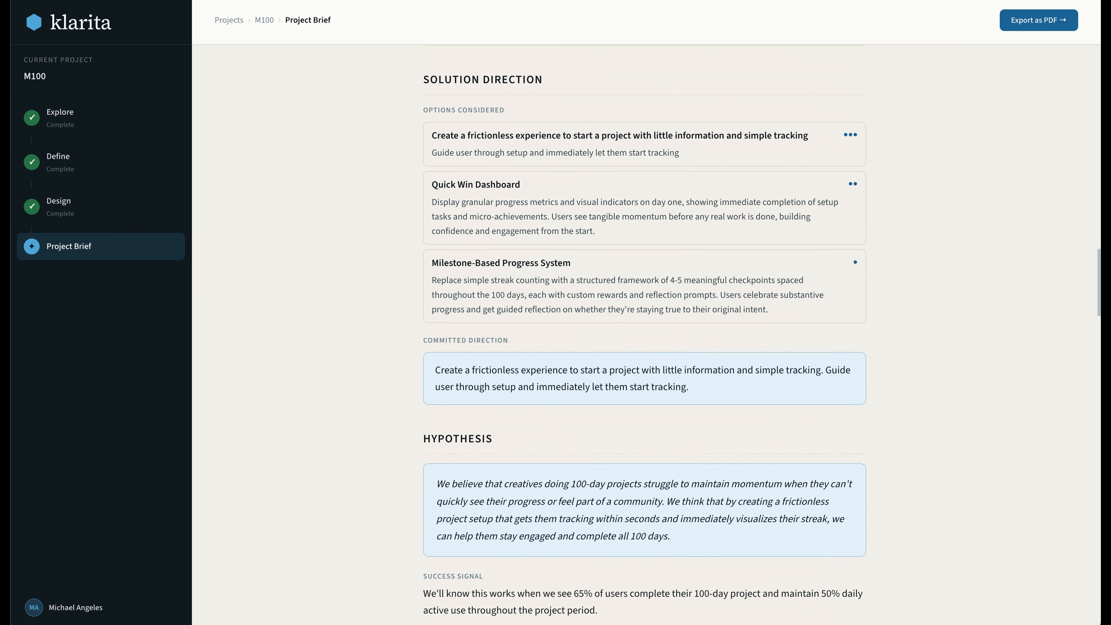
- Open the PDF export preview of the M100 design brief and review its pages from the cover through the Project Tracking wireframe
scroll(643, 337, "down", 15)
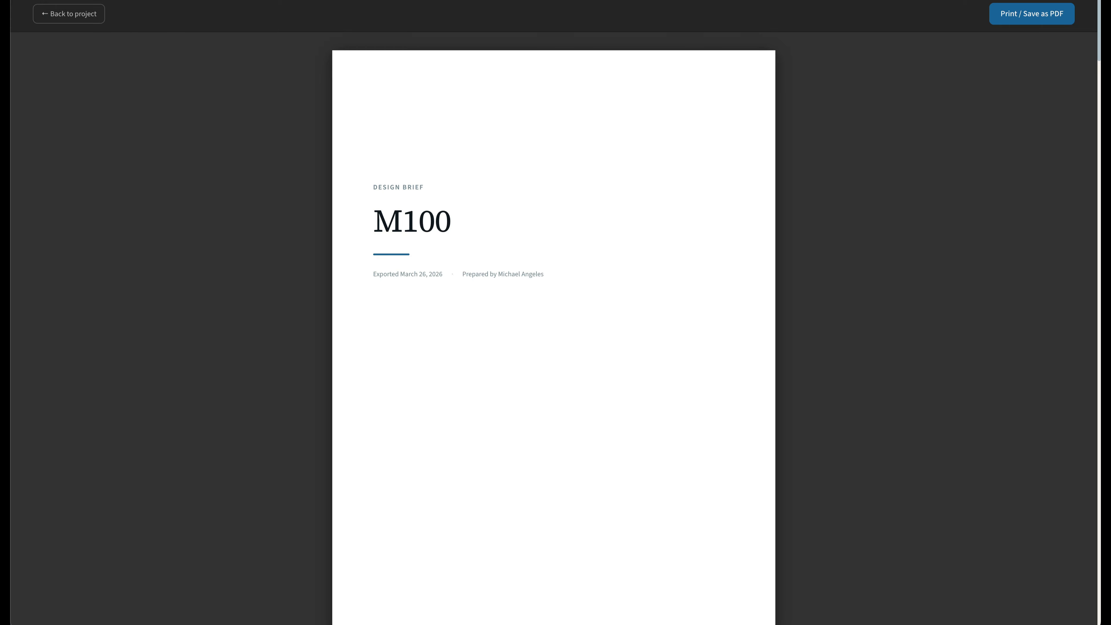
scroll(554, 329, "down", 10)
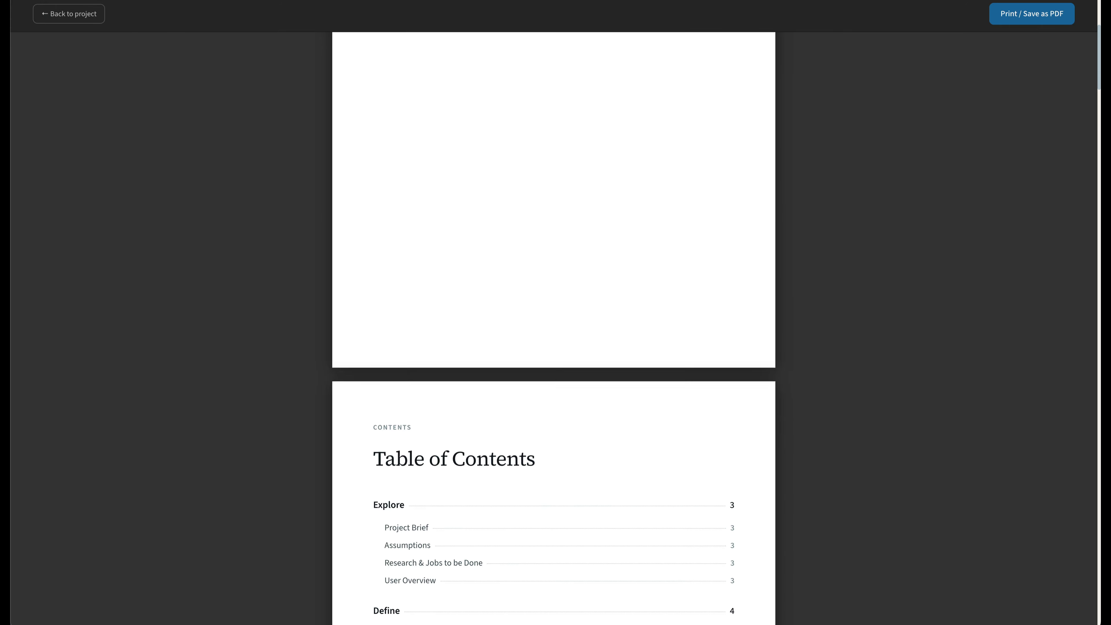
scroll(554, 328, "down", 15)
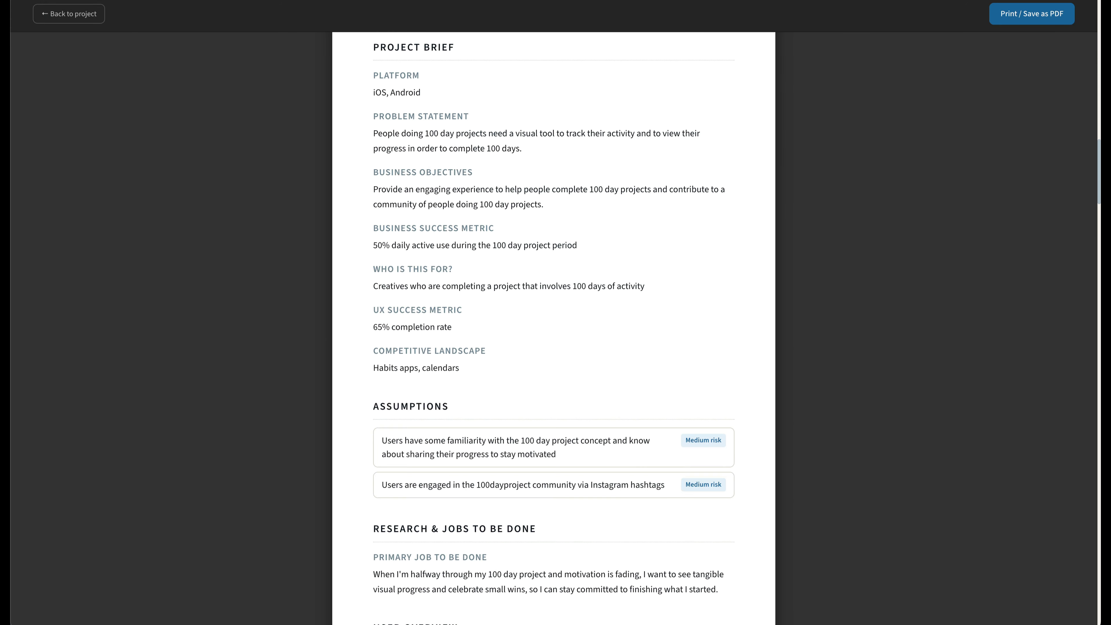
scroll(554, 328, "down", 15)
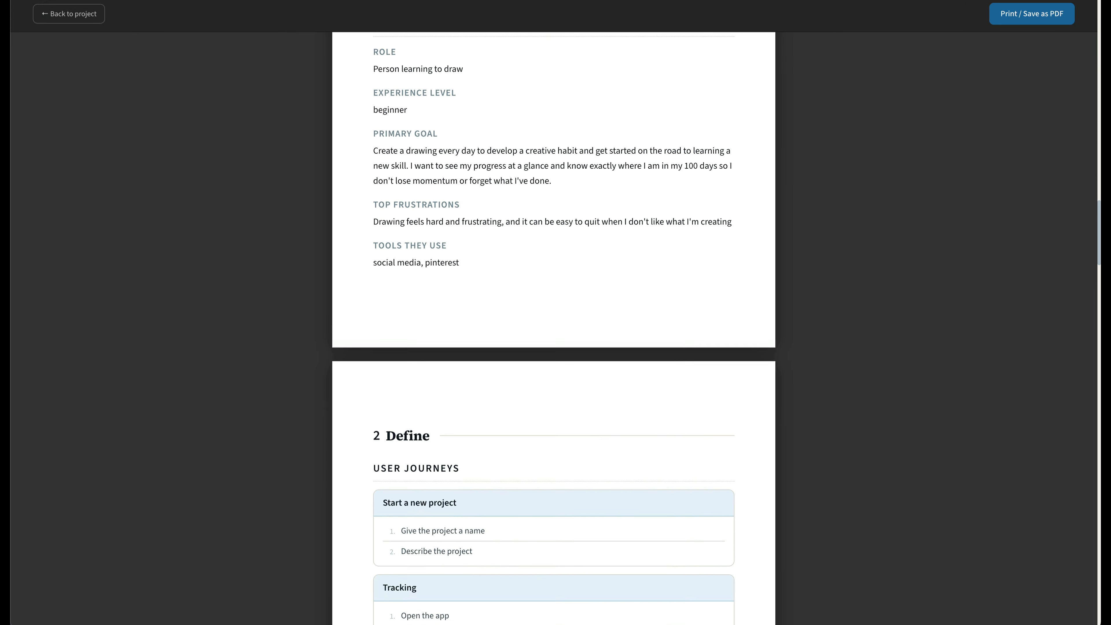
scroll(554, 328, "down", 15)
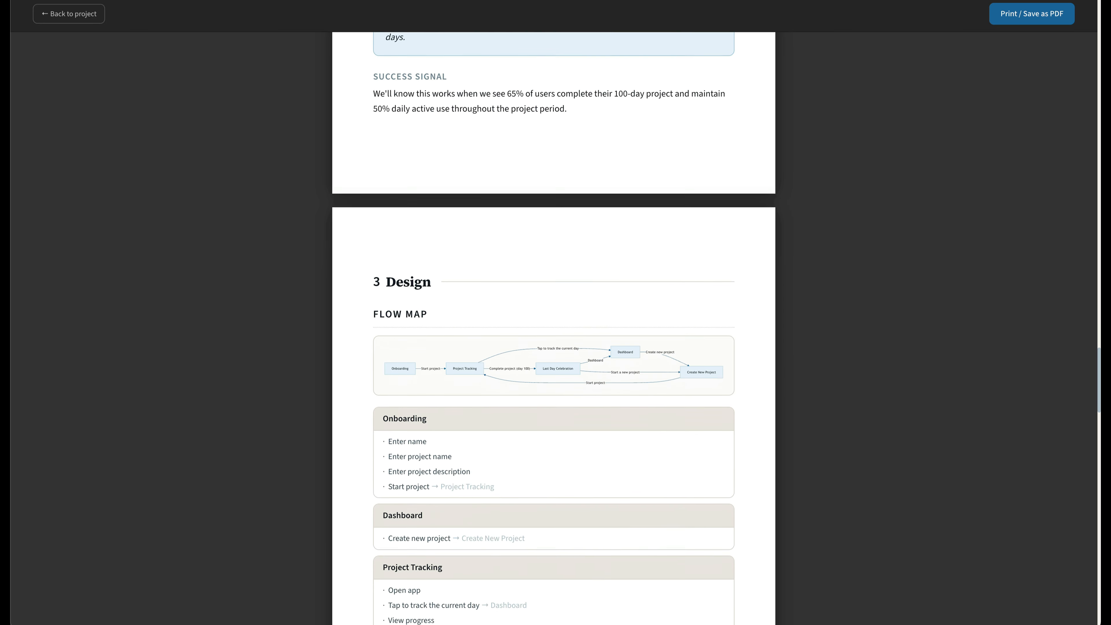
scroll(554, 328, "down", 12)
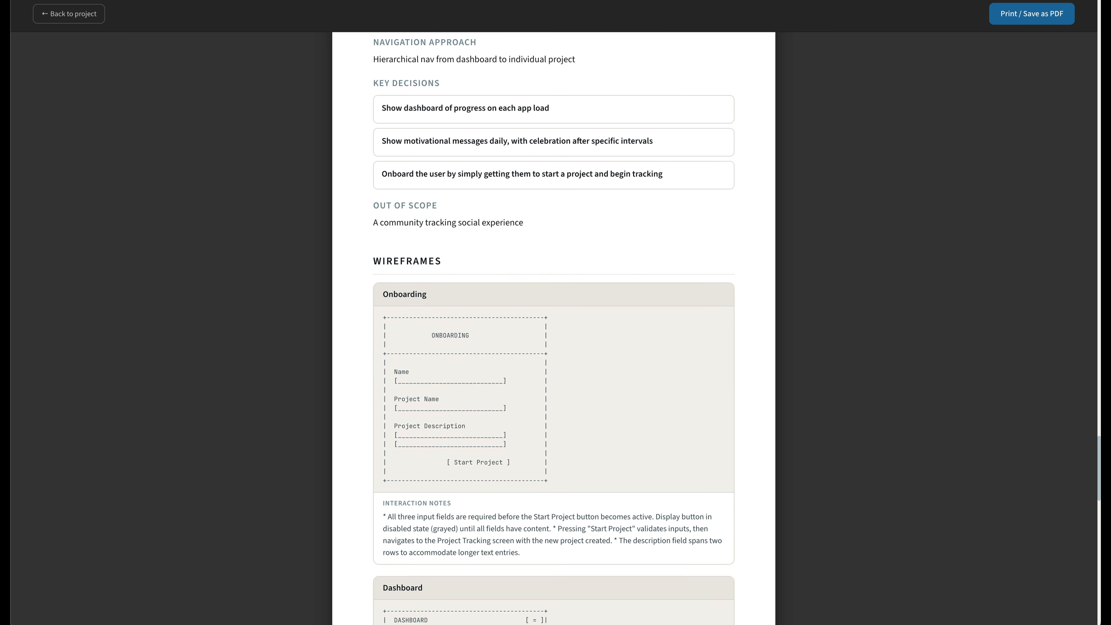
scroll(554, 328, "down", 15)
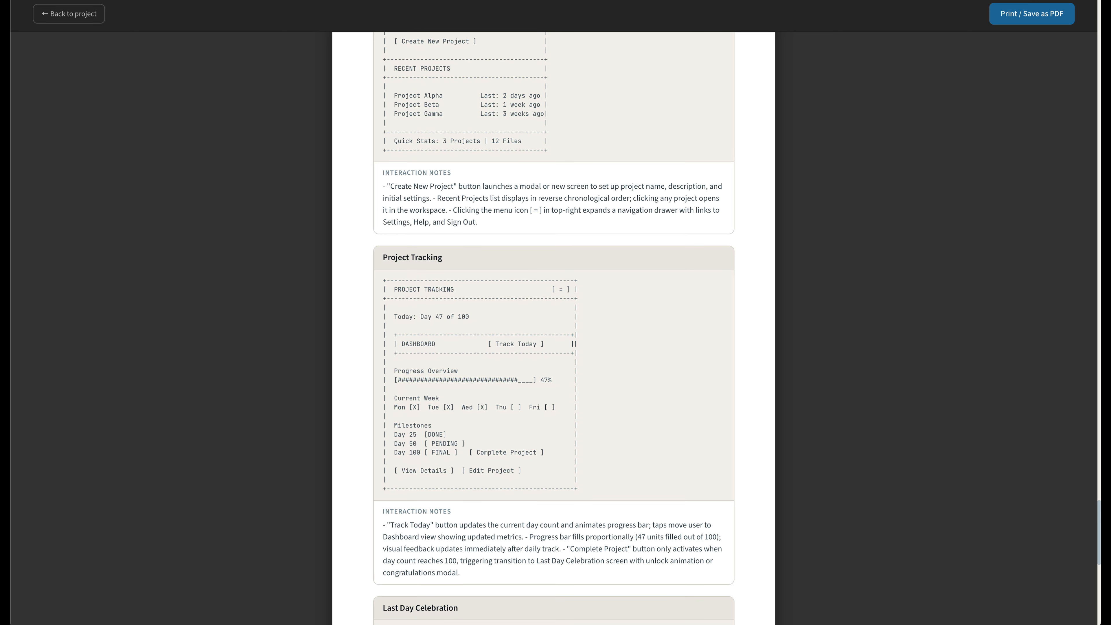